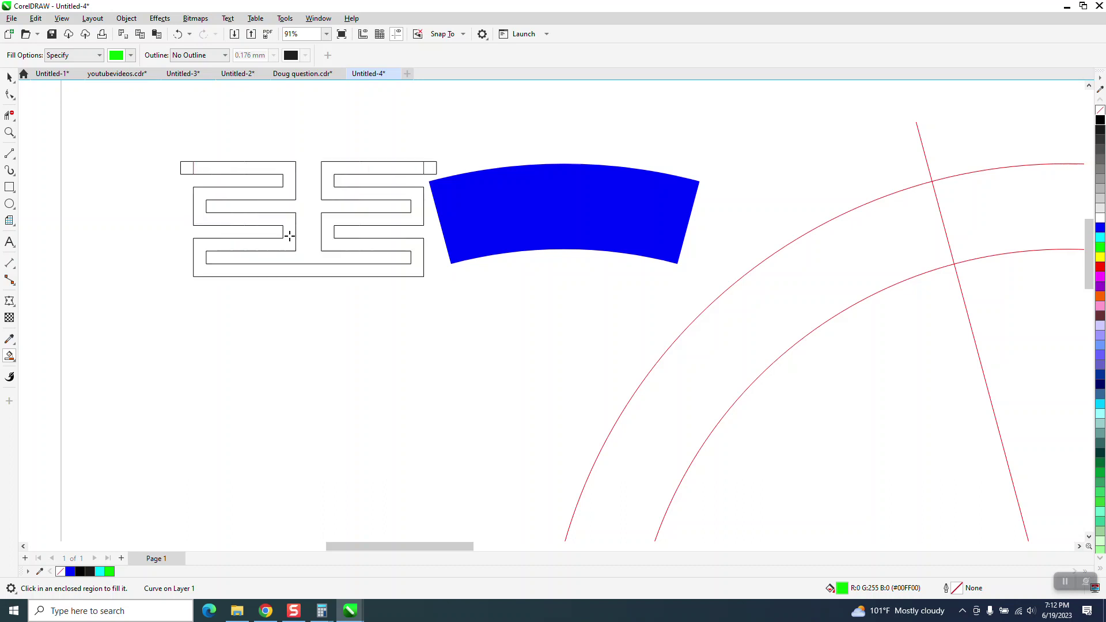
# - Try a Twirl at the centre of the green meander shape with the rate at 21, and undo it
pyautogui.scroll(-3, 306, 235)
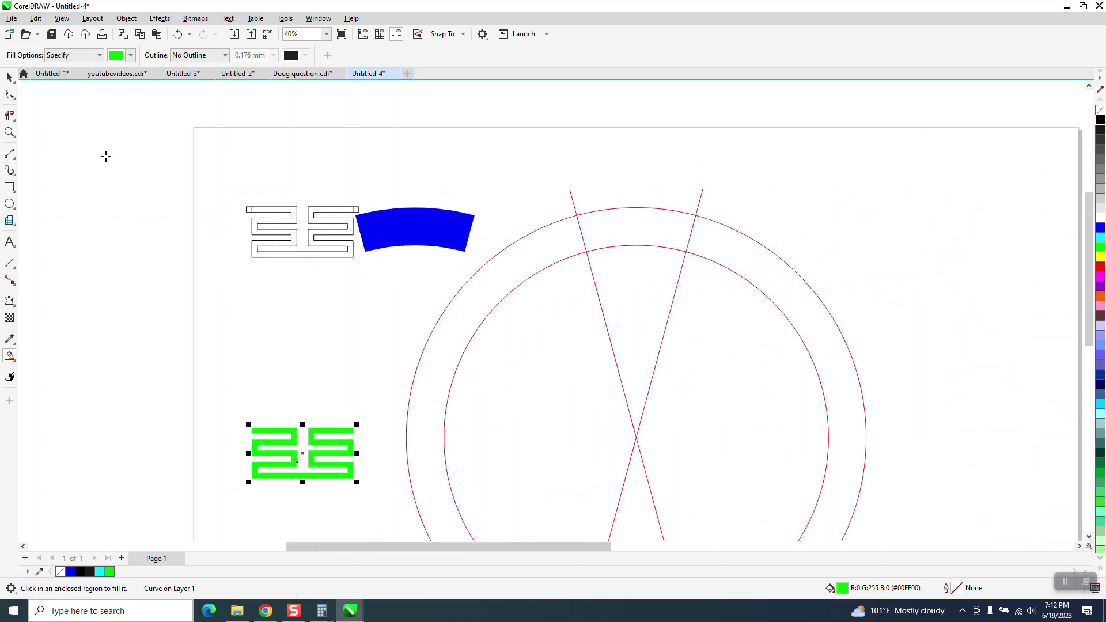
pyautogui.click(9, 132)
pyautogui.moveTo(251, 407); pyautogui.dragTo(404, 489)
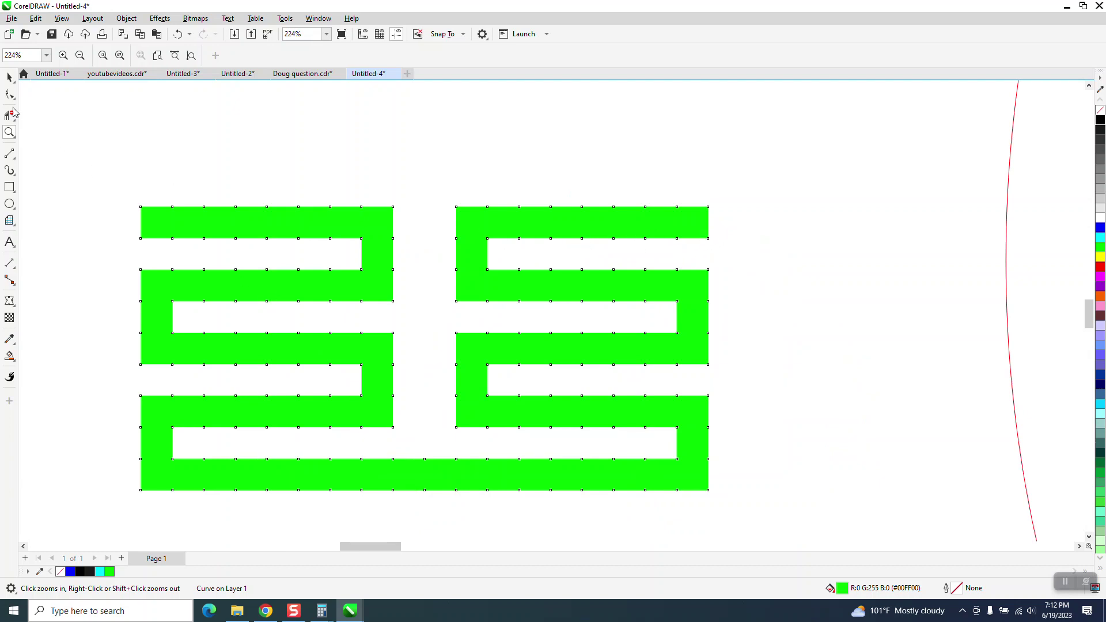
pyautogui.press('space')
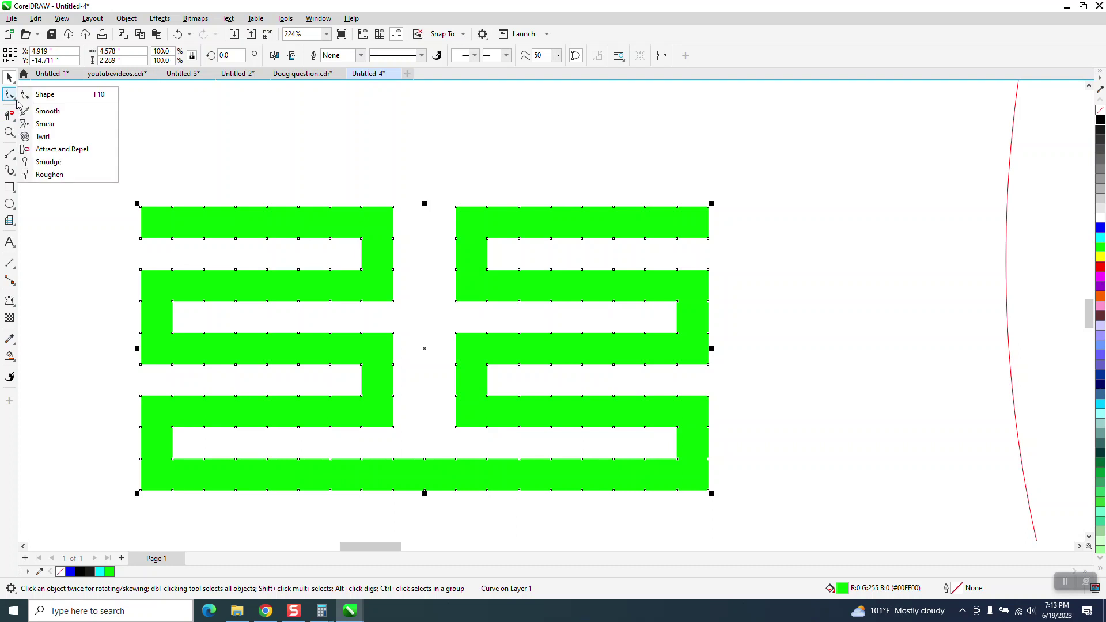
pyautogui.click(11, 95)
pyautogui.click(43, 136)
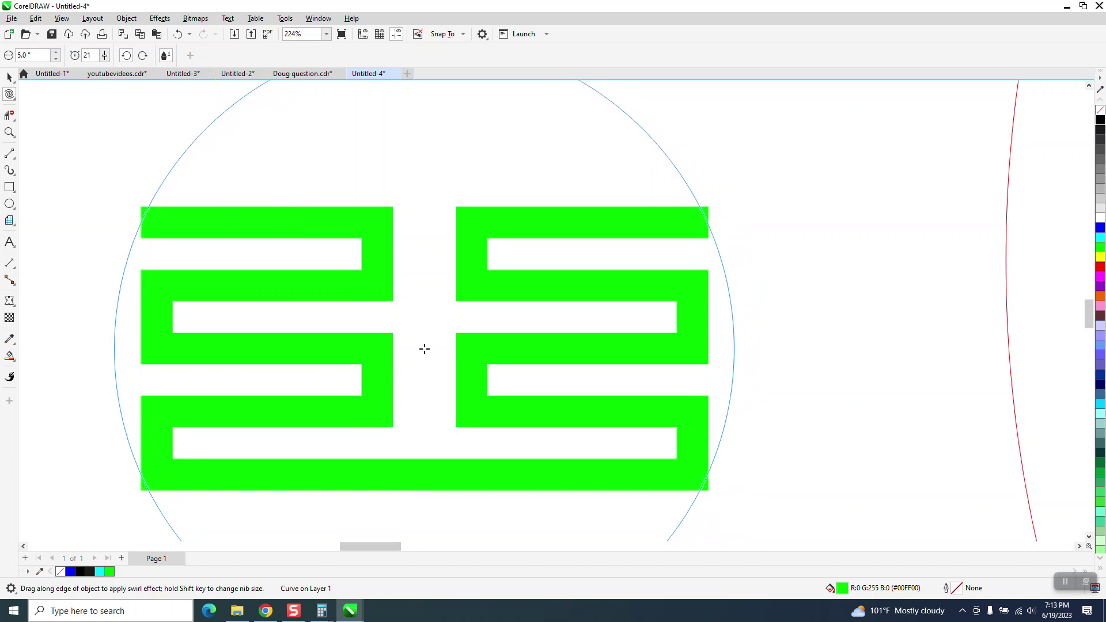
pyautogui.moveTo(425, 349); pyautogui.dragTo(422, 351)
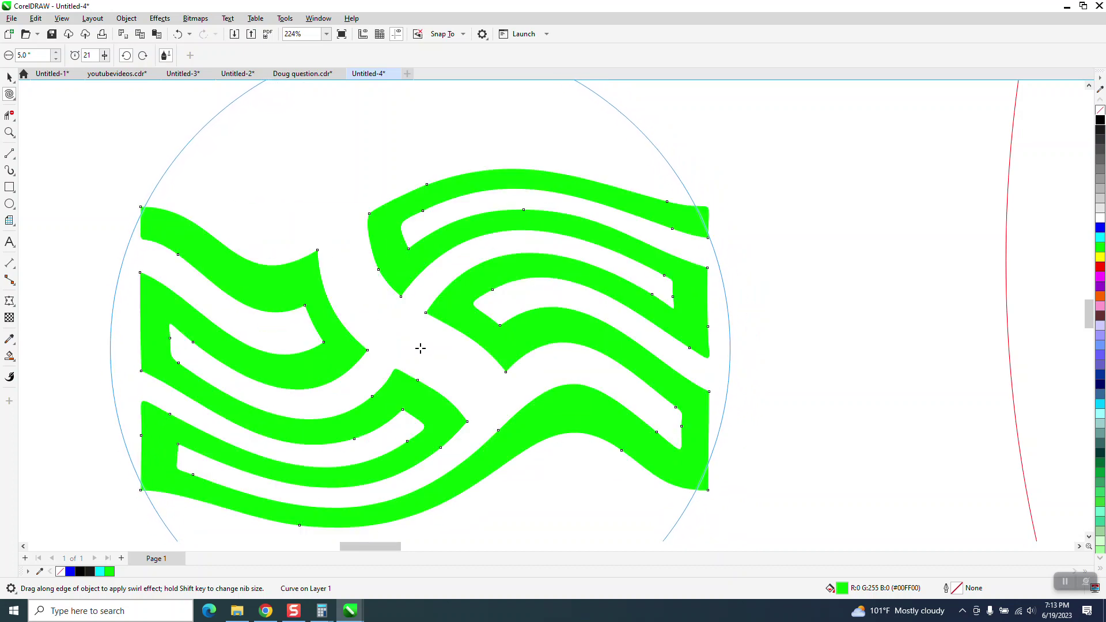
pyautogui.click(178, 34)
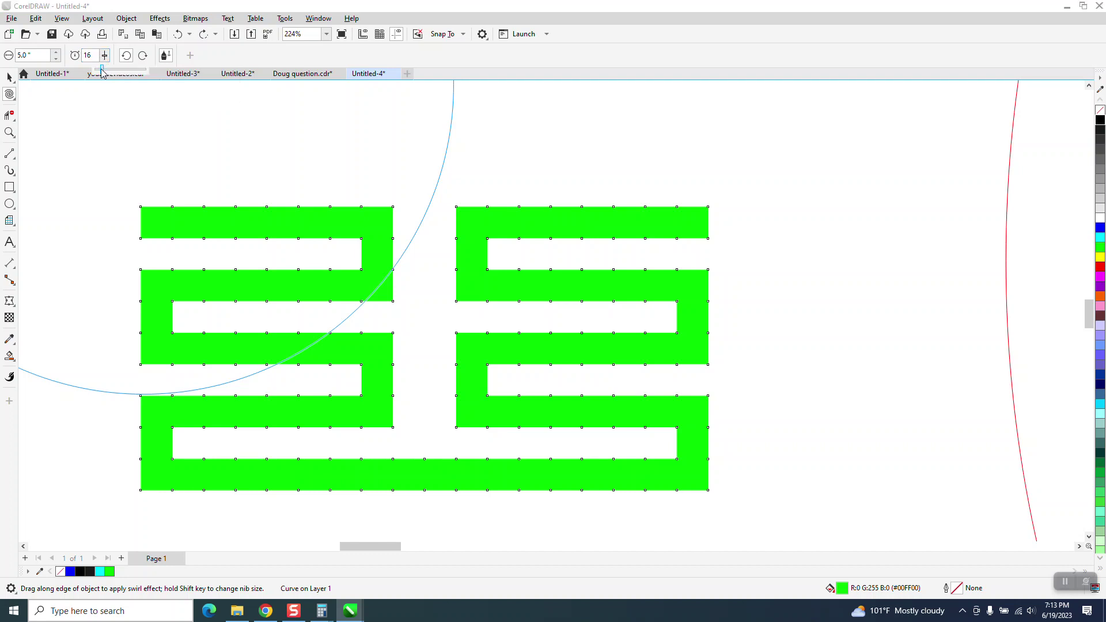
# - Set the Twirl rate to 11 and twirl the green meander shape around its centre
pyautogui.moveTo(102, 72); pyautogui.dragTo(100, 69)
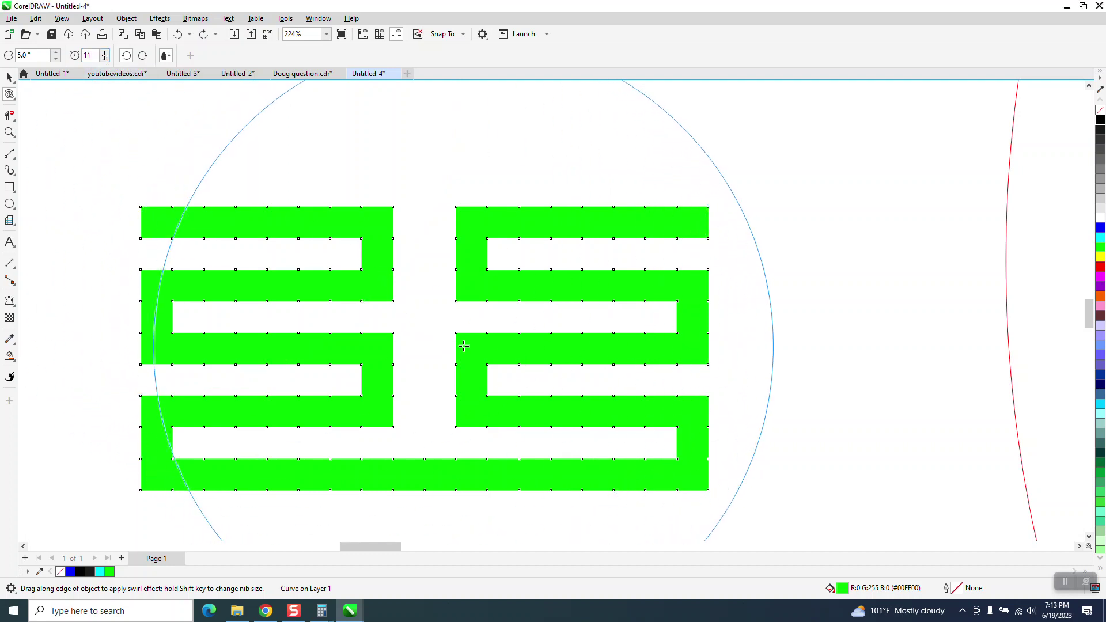
pyautogui.click(464, 347)
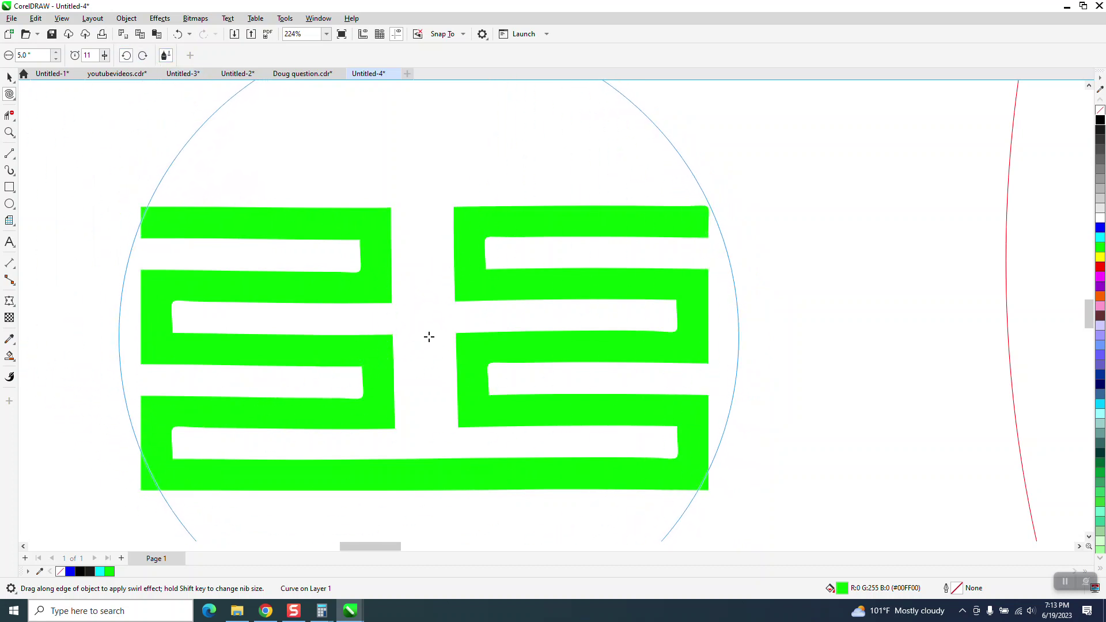
pyautogui.moveTo(430, 337); pyautogui.dragTo(432, 338)
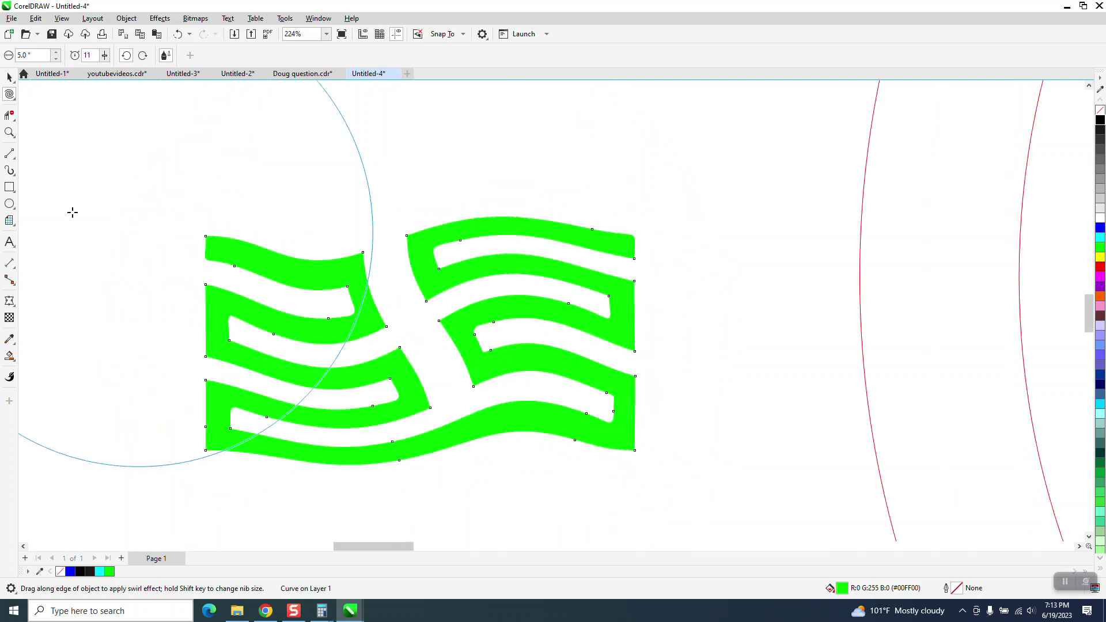
pyautogui.scroll(-2, 502, 490)
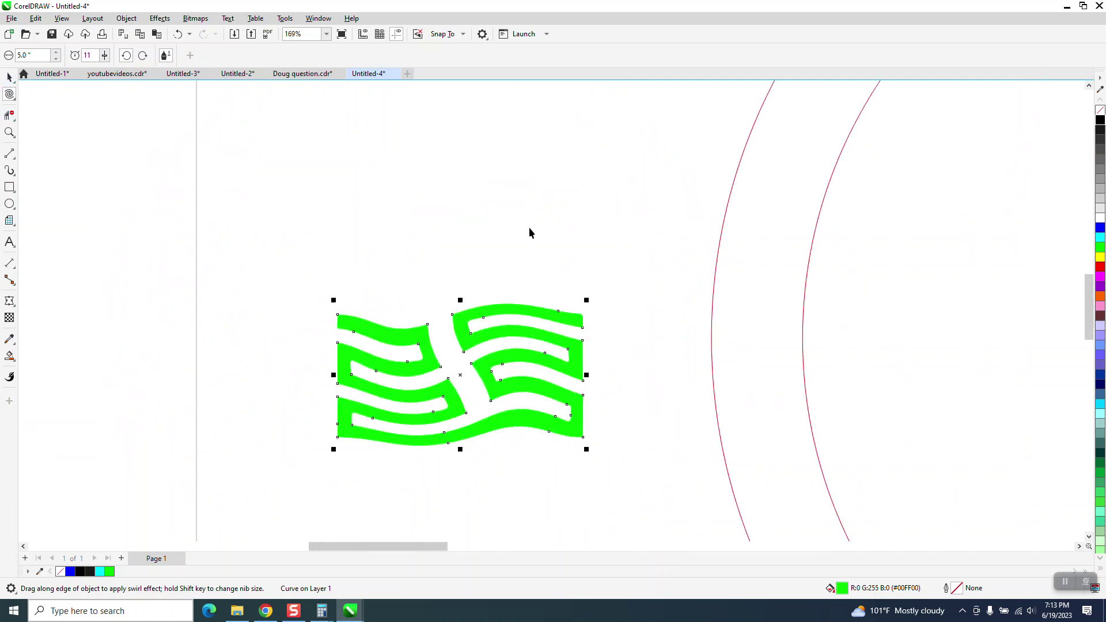
pyautogui.press('space')
pyautogui.scroll(-4, 530, 232)
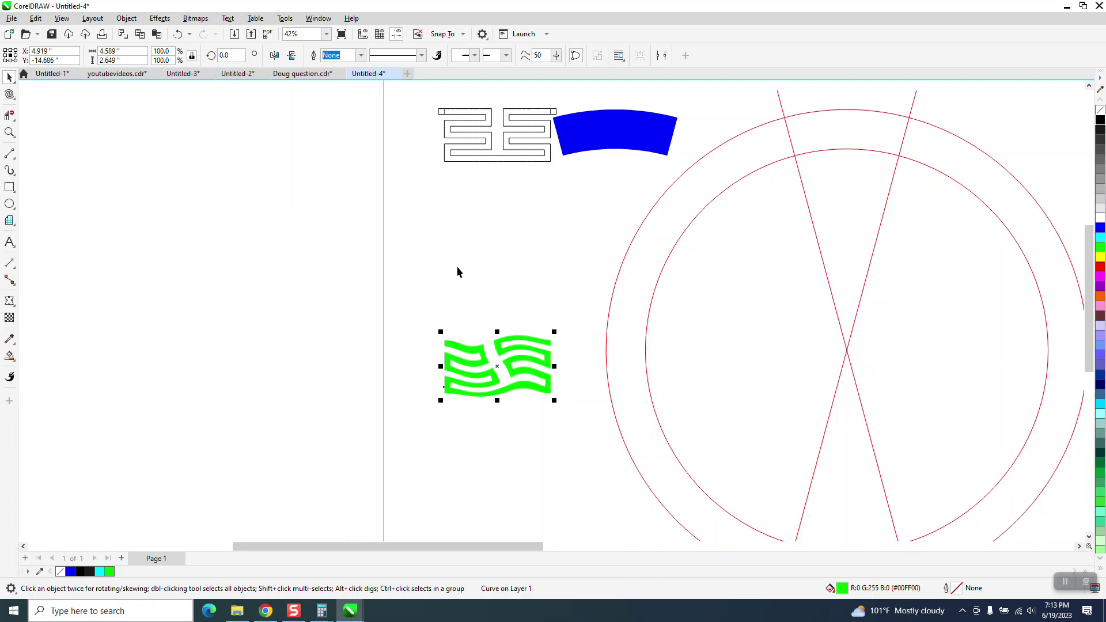
# - Smart-fill the two small end squares of the original meander outline in green and shift the filled copies down onto the twirled shape's ends
pyautogui.click(10, 132)
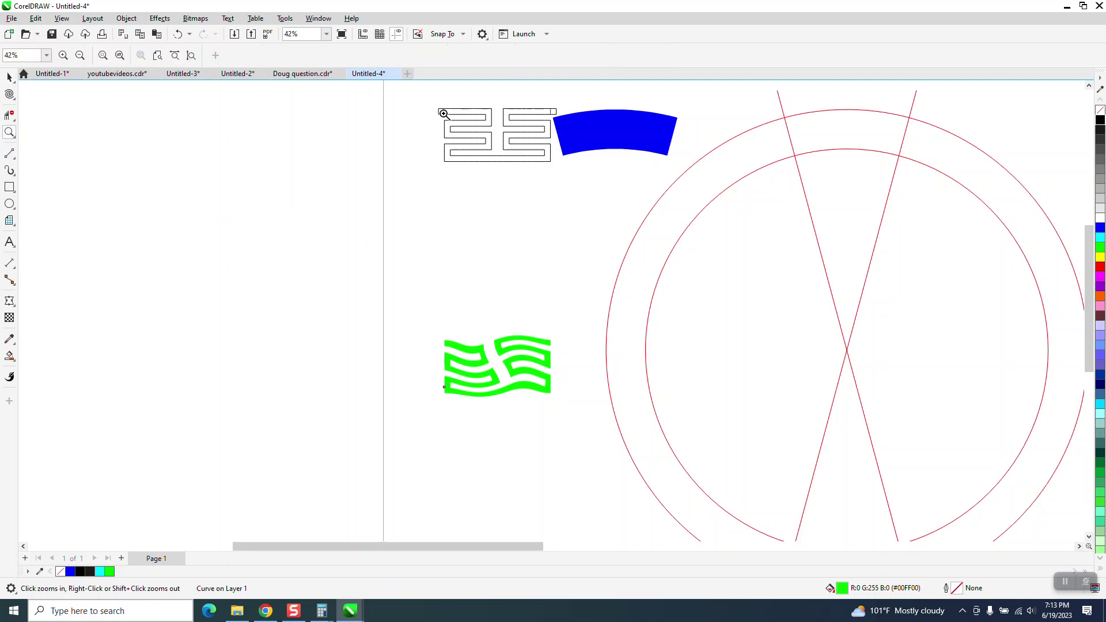
pyautogui.moveTo(444, 114); pyautogui.dragTo(691, 206)
pyautogui.click(9, 356)
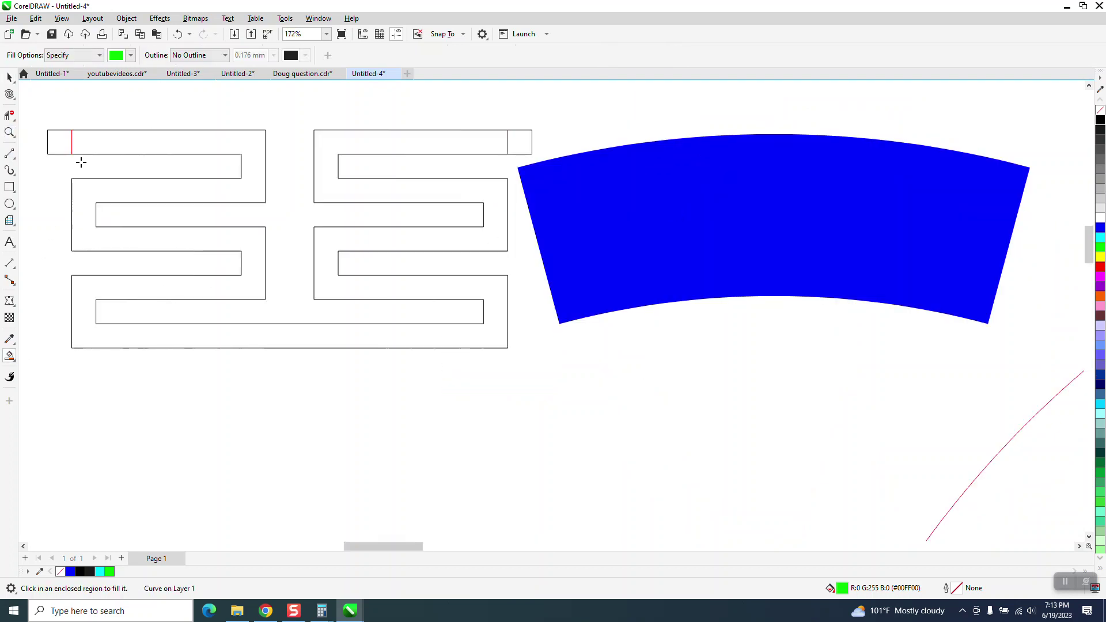
pyautogui.click(63, 143)
pyautogui.hotkey('ctrl', 'z')
pyautogui.click(525, 140)
pyautogui.hotkey('ctrl', 'z')
pyautogui.scroll(-5, 392, 197)
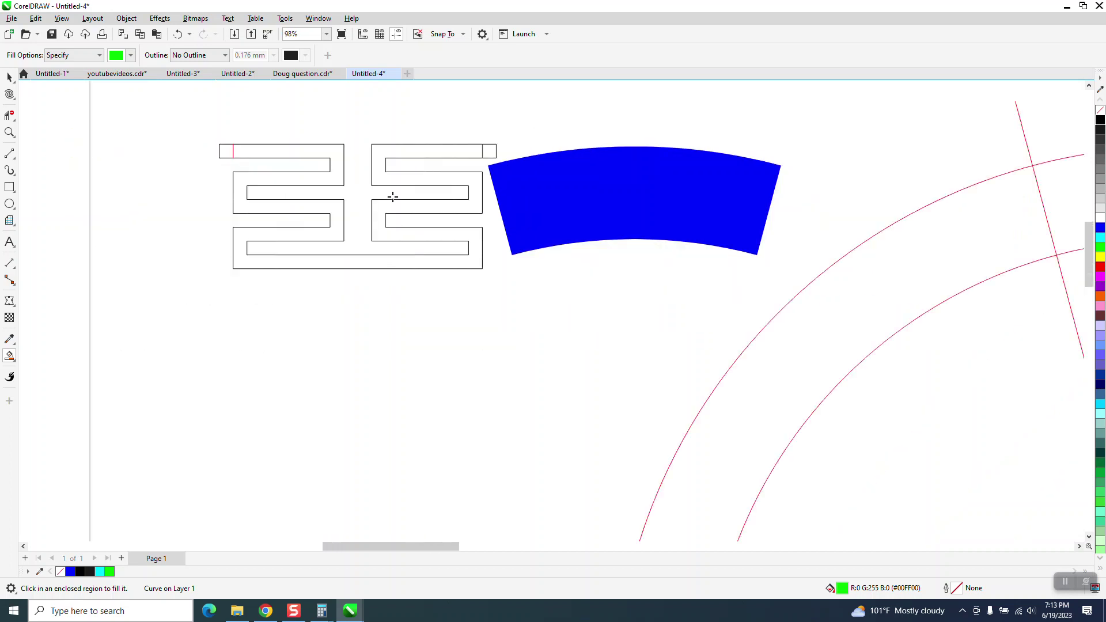
pyautogui.scroll(-2, 410, 214)
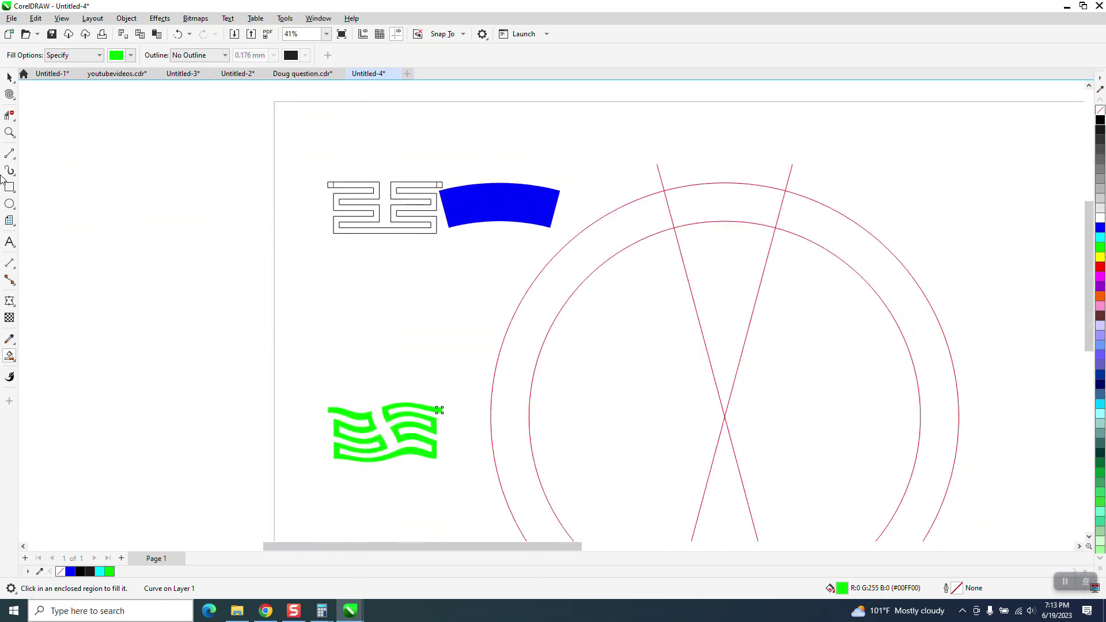
# - Remove the fill from the twirled shape and its two end squares and give all three a black hairline outline
pyautogui.click(9, 132)
pyautogui.moveTo(313, 378); pyautogui.dragTo(600, 488)
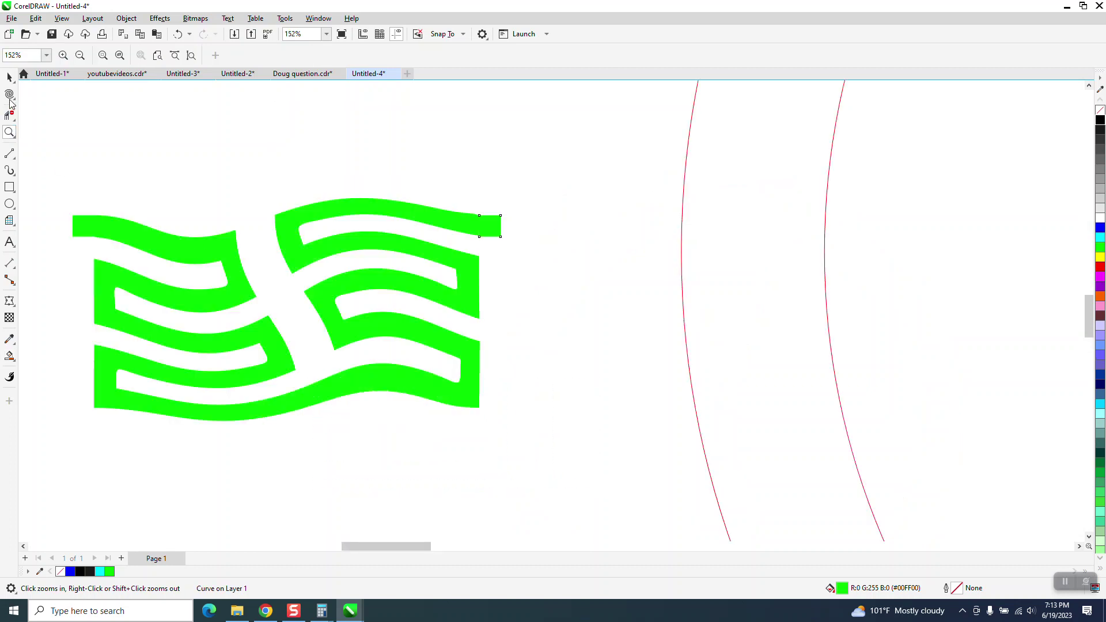
pyautogui.click(10, 77)
pyautogui.moveTo(60, 183); pyautogui.dragTo(551, 444)
pyautogui.click(1101, 110)
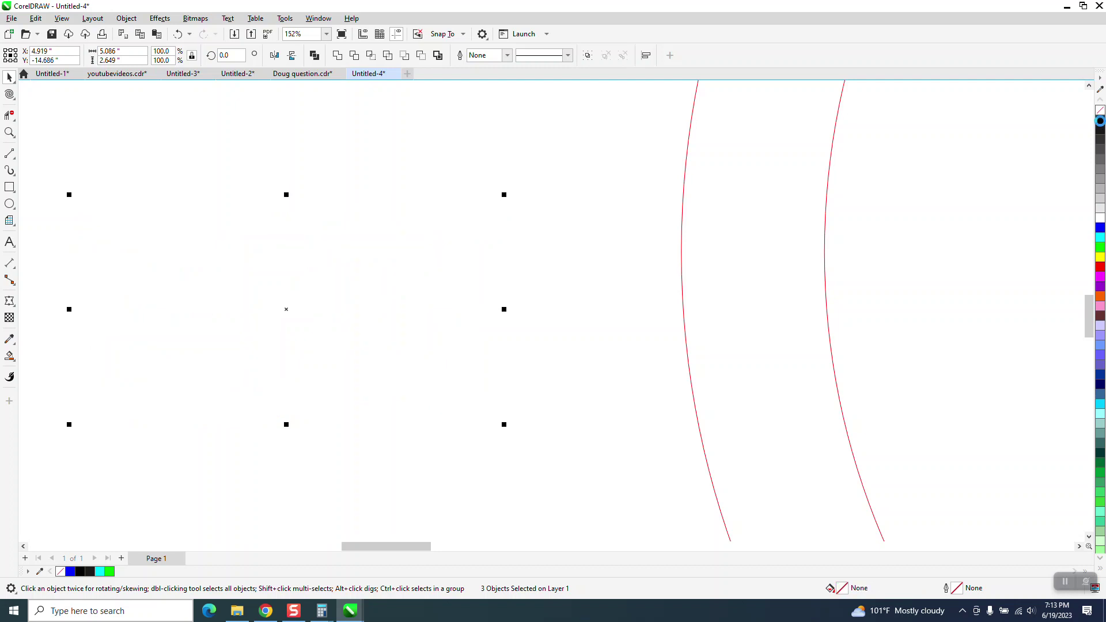
pyautogui.rightClick(1100, 120)
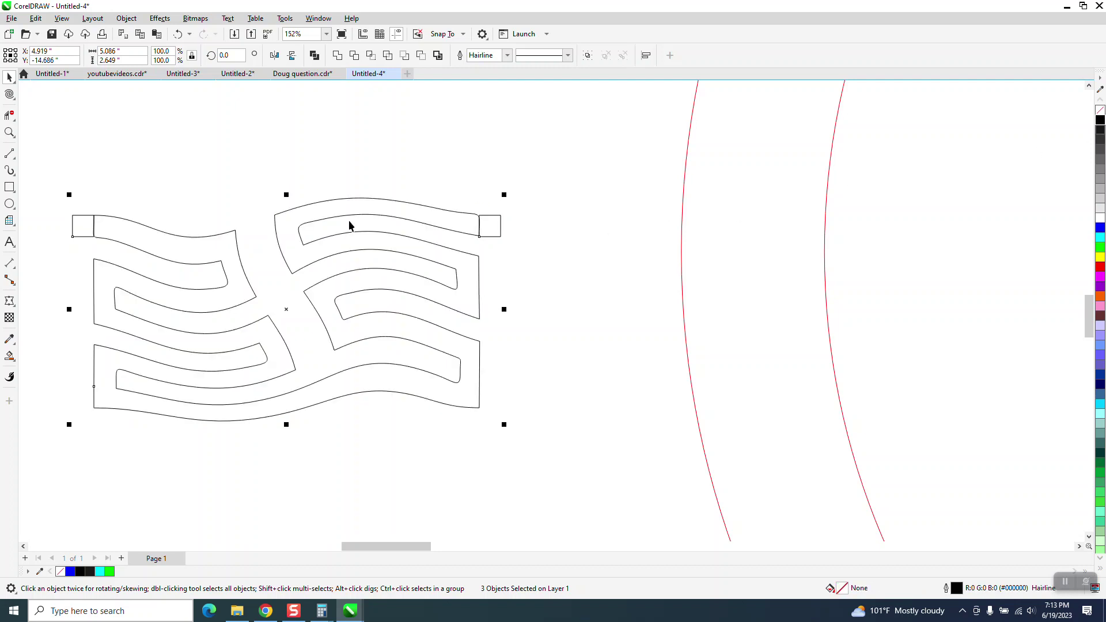
# - Delete the overlapping segments between the left end square and the twirled outline with Virtual Segment Delete
pyautogui.click(10, 115)
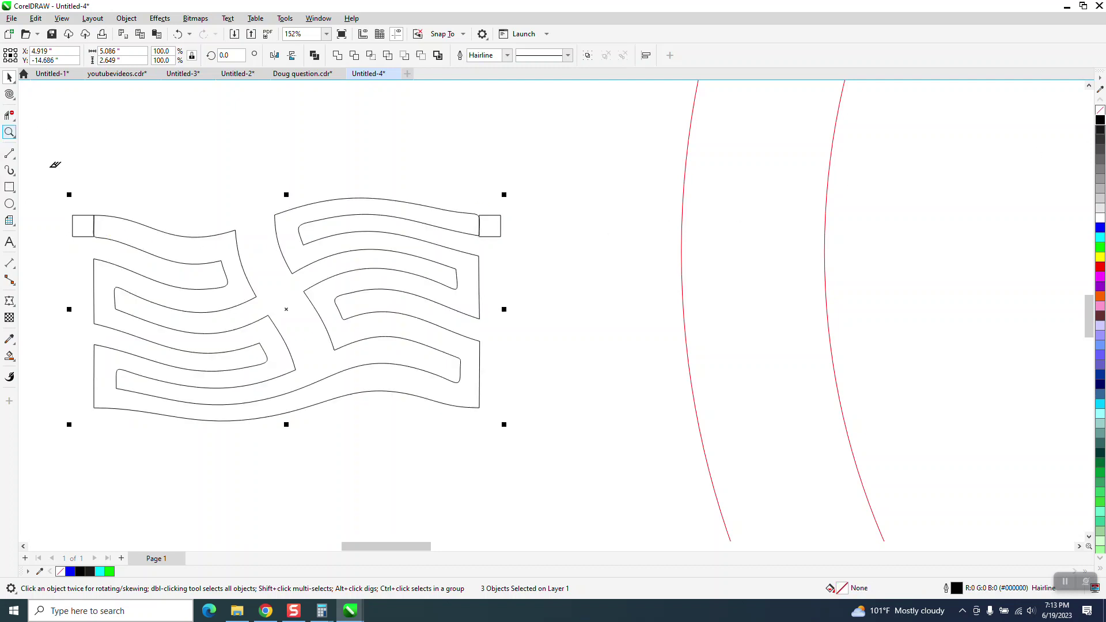
pyautogui.click(10, 132)
pyautogui.moveTo(47, 189); pyautogui.dragTo(202, 272)
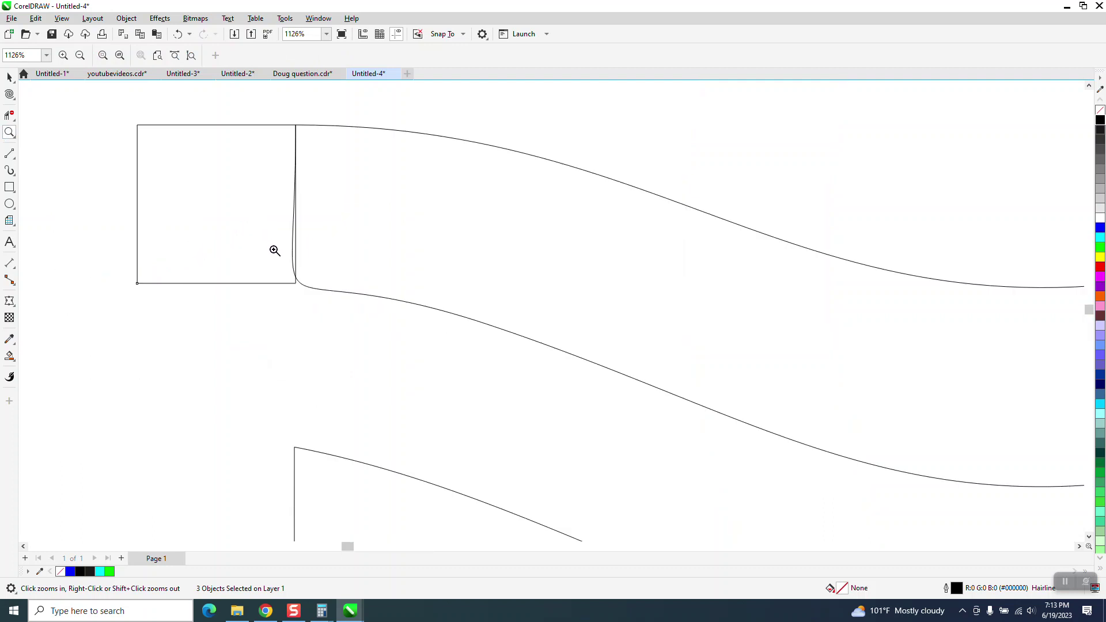
pyautogui.click(9, 114)
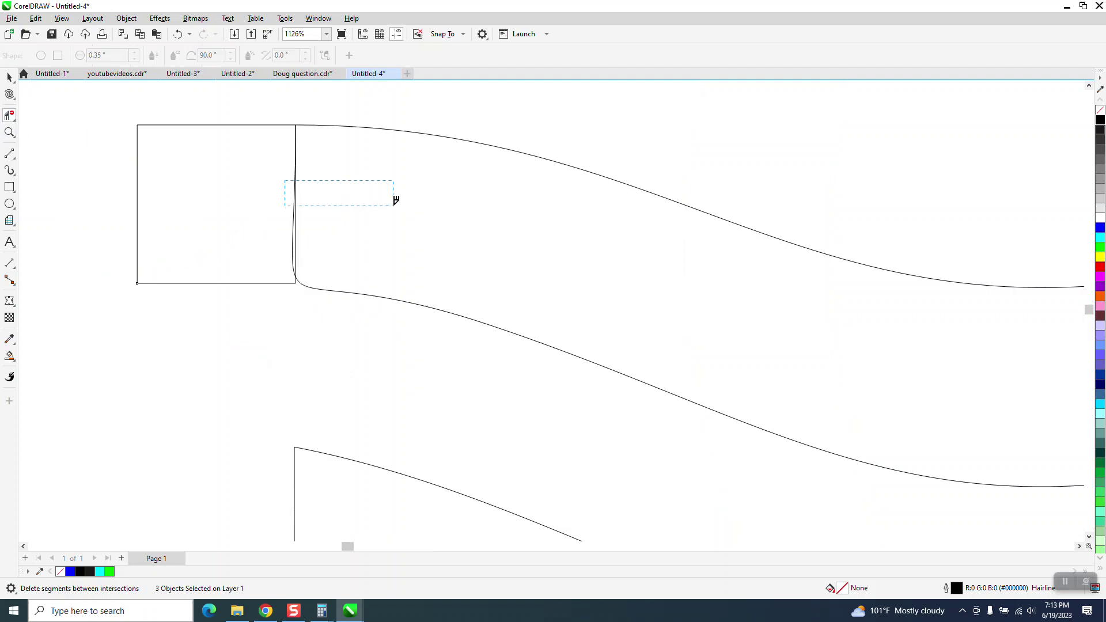
pyautogui.moveTo(394, 205); pyautogui.dragTo(394, 208)
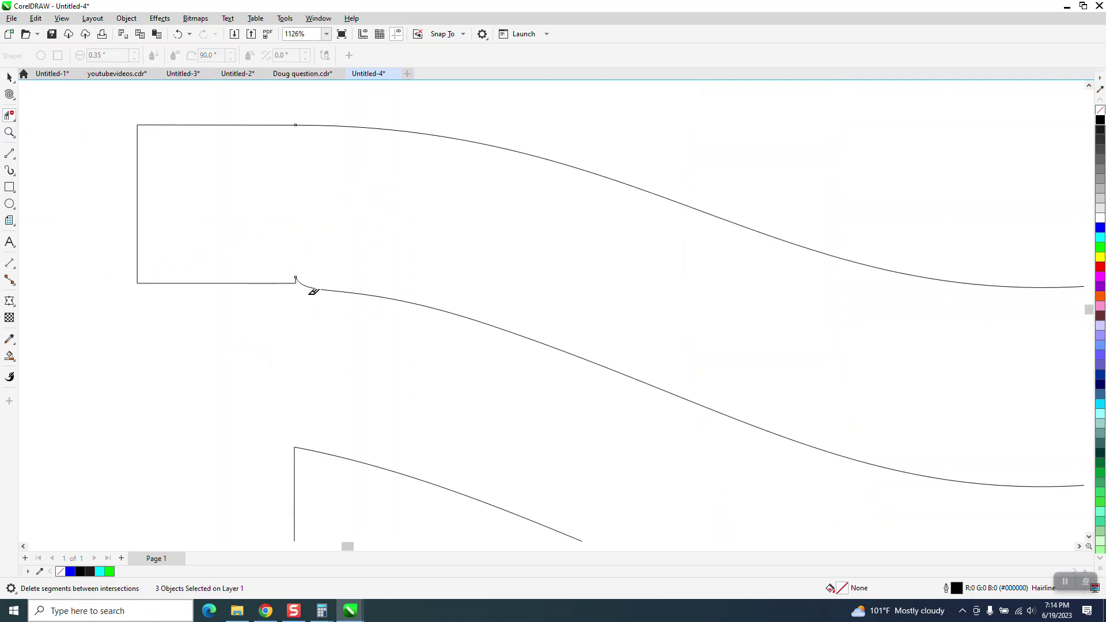
pyautogui.scroll(-1, 208, 269)
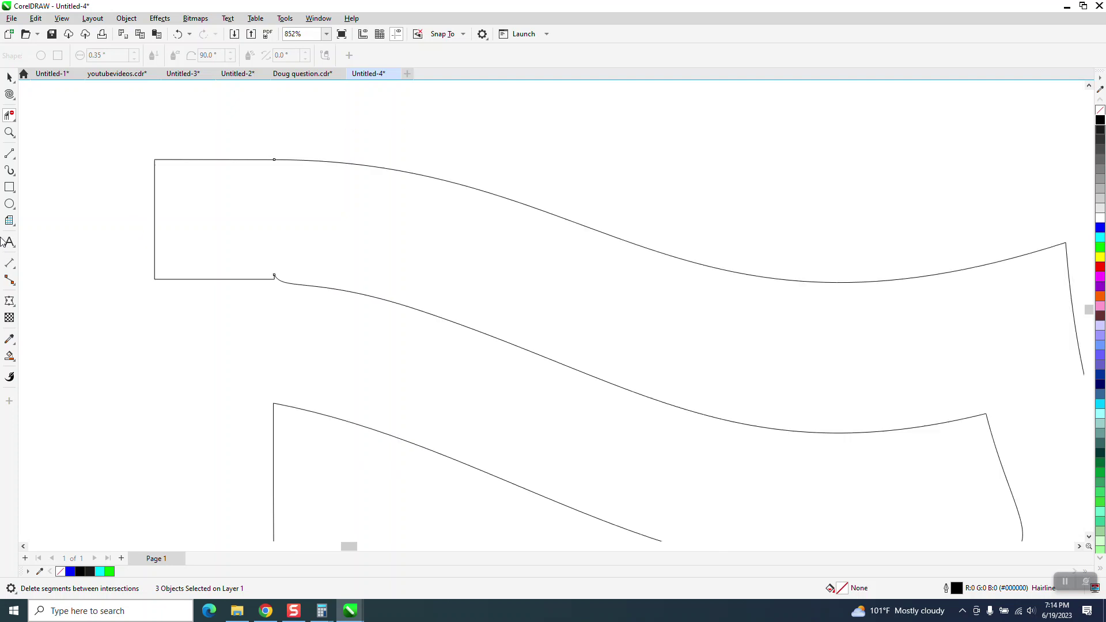
# - Snap the twirled outline's end node to the right square's lower-left corner and delete the overlapping segments between them
pyautogui.click(9, 132)
pyautogui.scroll(-5, 98, 195)
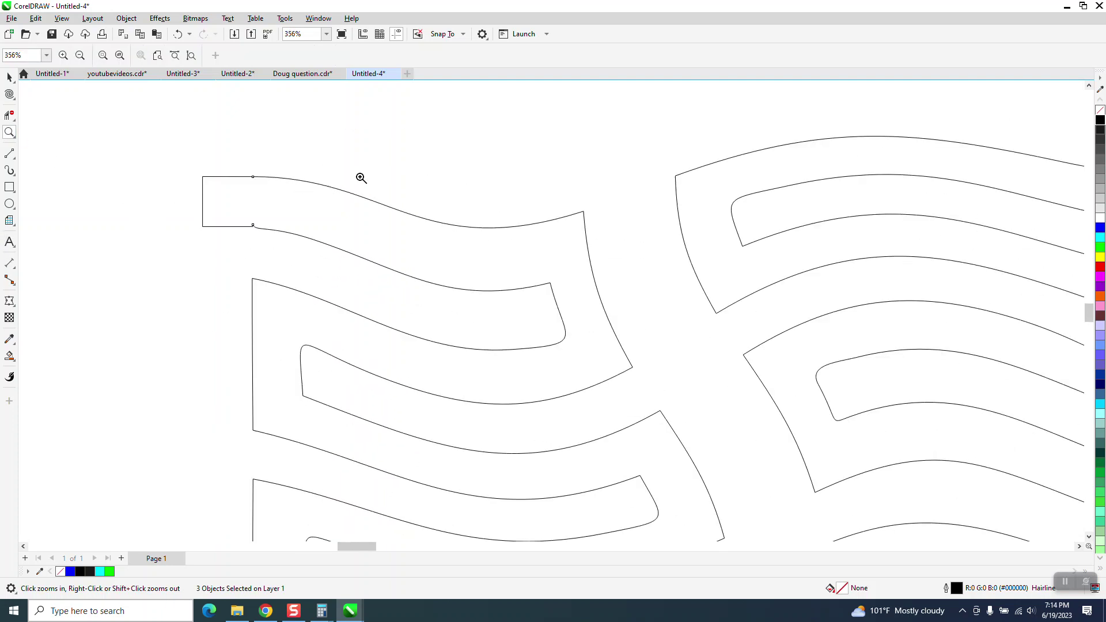
pyautogui.moveTo(845, 155); pyautogui.dragTo(943, 234)
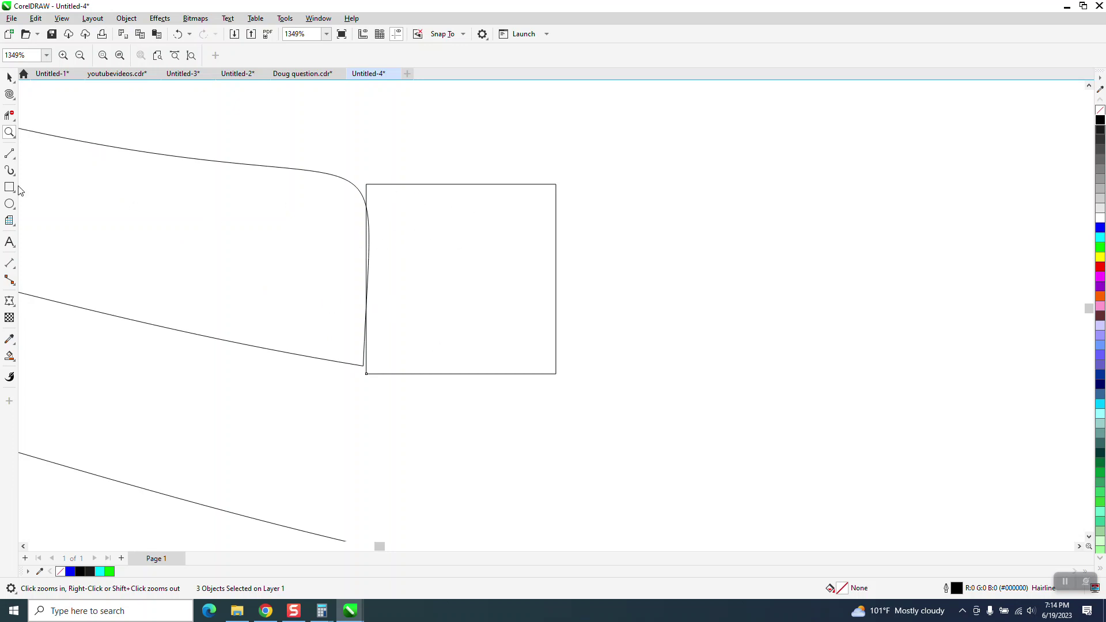
pyautogui.click(11, 119)
pyautogui.click(10, 95)
pyautogui.click(44, 98)
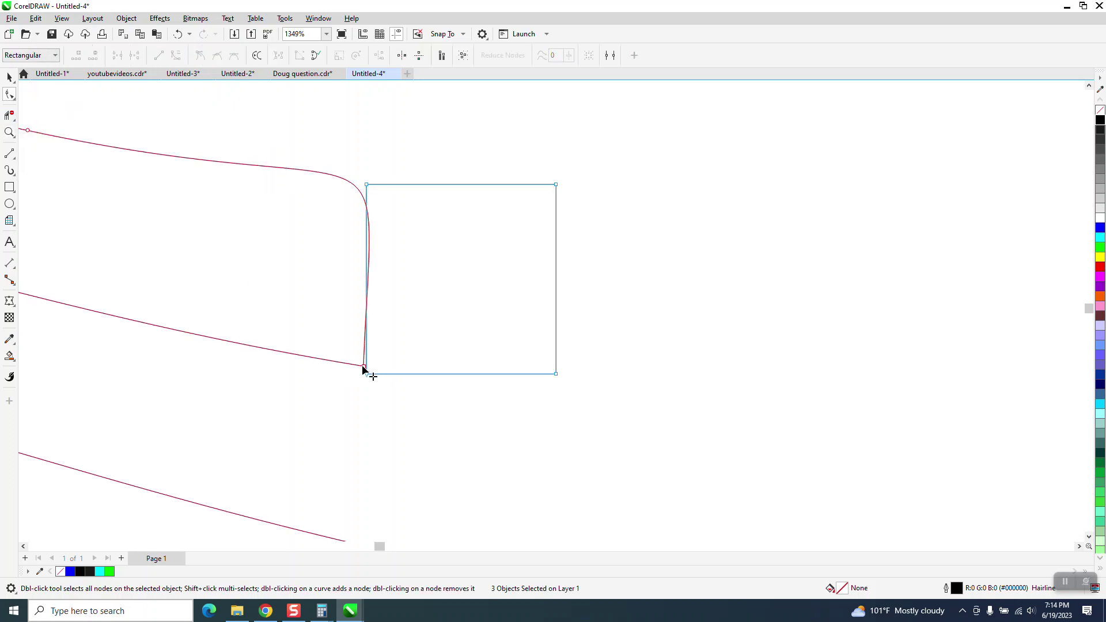
pyautogui.moveTo(363, 367); pyautogui.dragTo(369, 371)
pyautogui.click(10, 115)
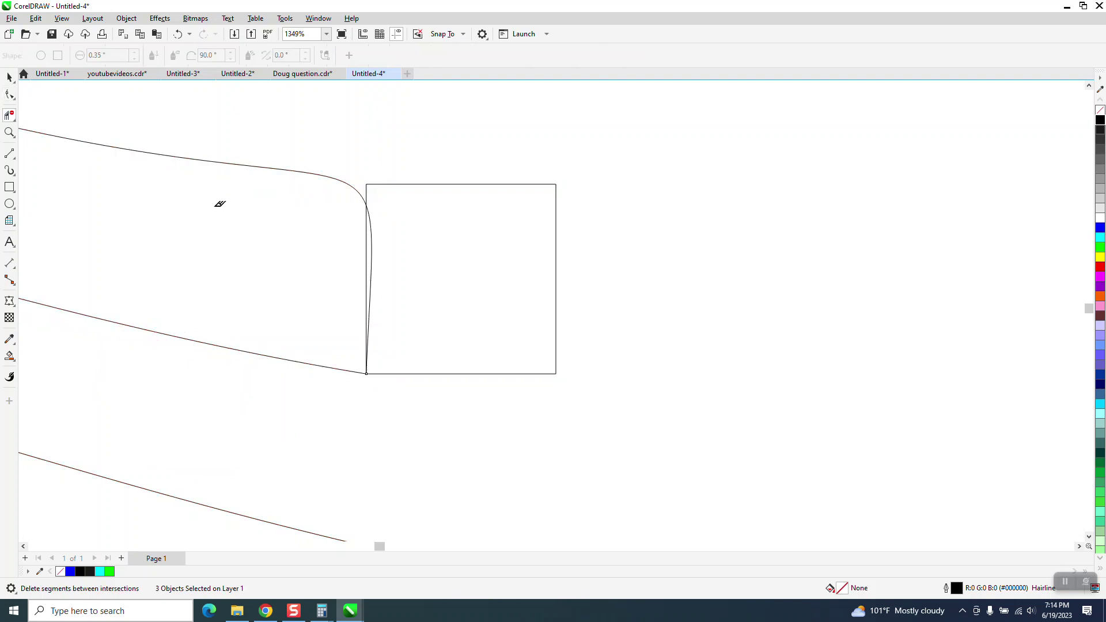
pyautogui.moveTo(352, 256); pyautogui.dragTo(427, 272)
pyautogui.scroll(-3, 429, 254)
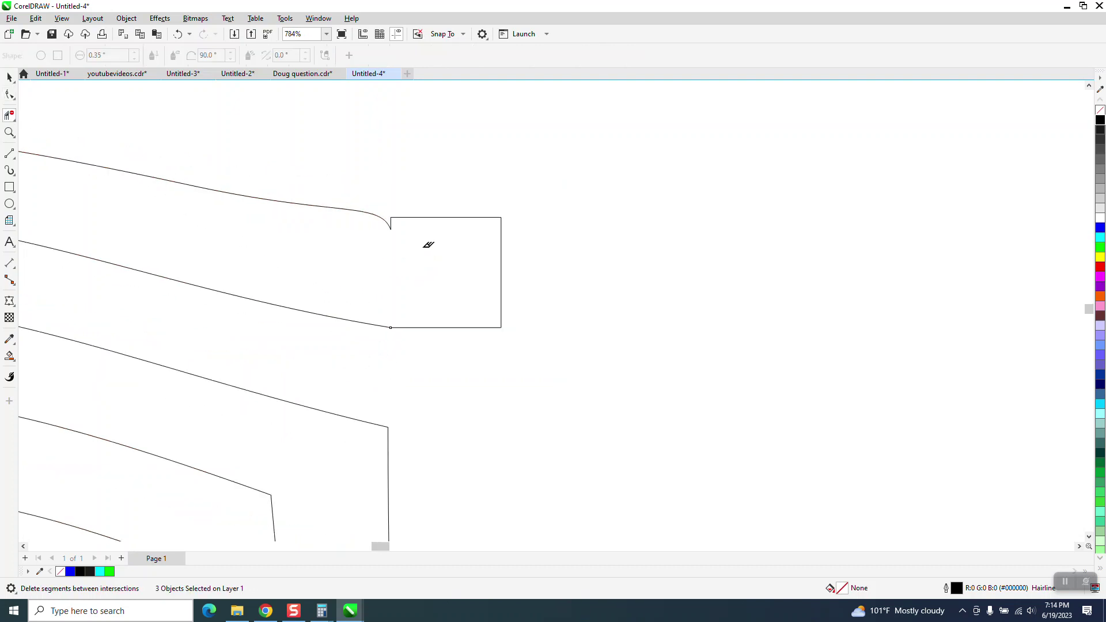
pyautogui.scroll(-4, 518, 236)
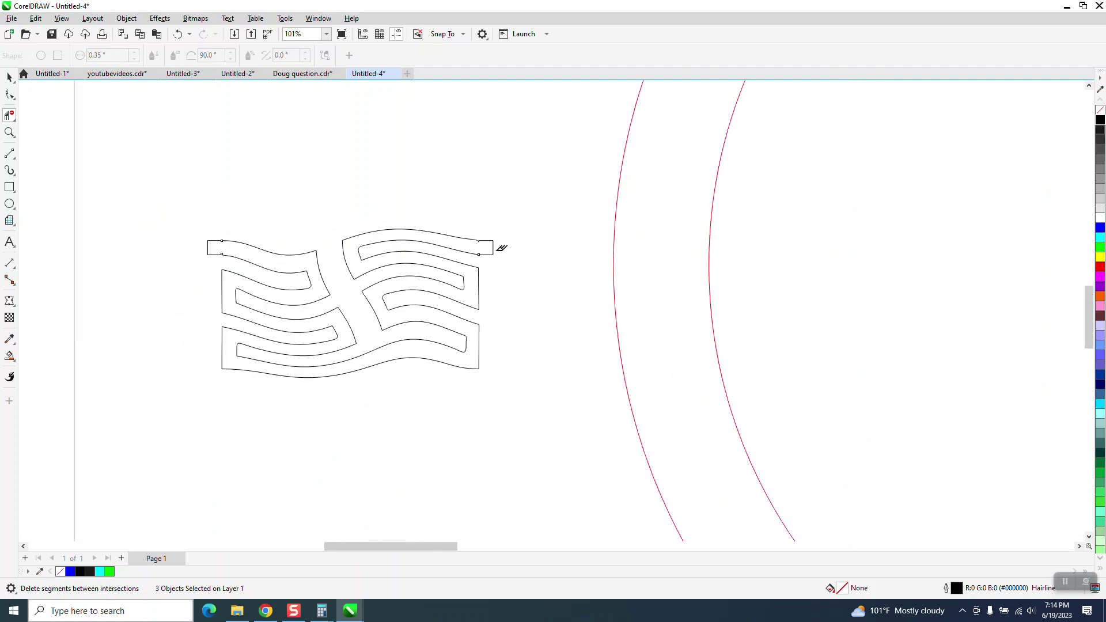
# - Smart-fill the joined twirled outline in green, shift the filled copy up to the original meander and bring it back down
pyautogui.click(9, 357)
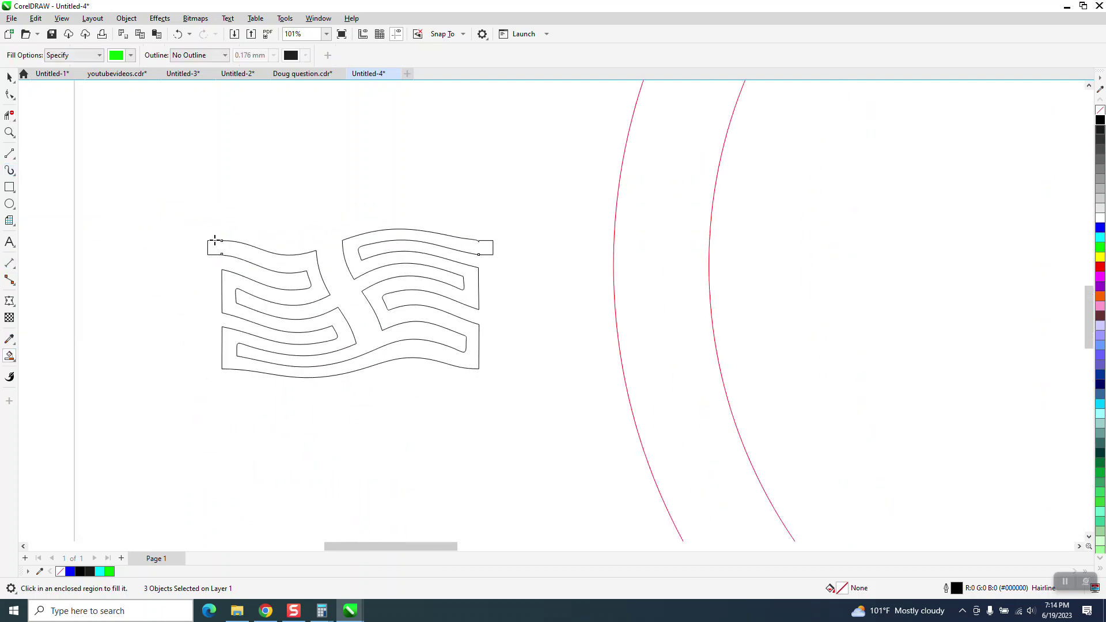
pyautogui.click(303, 260)
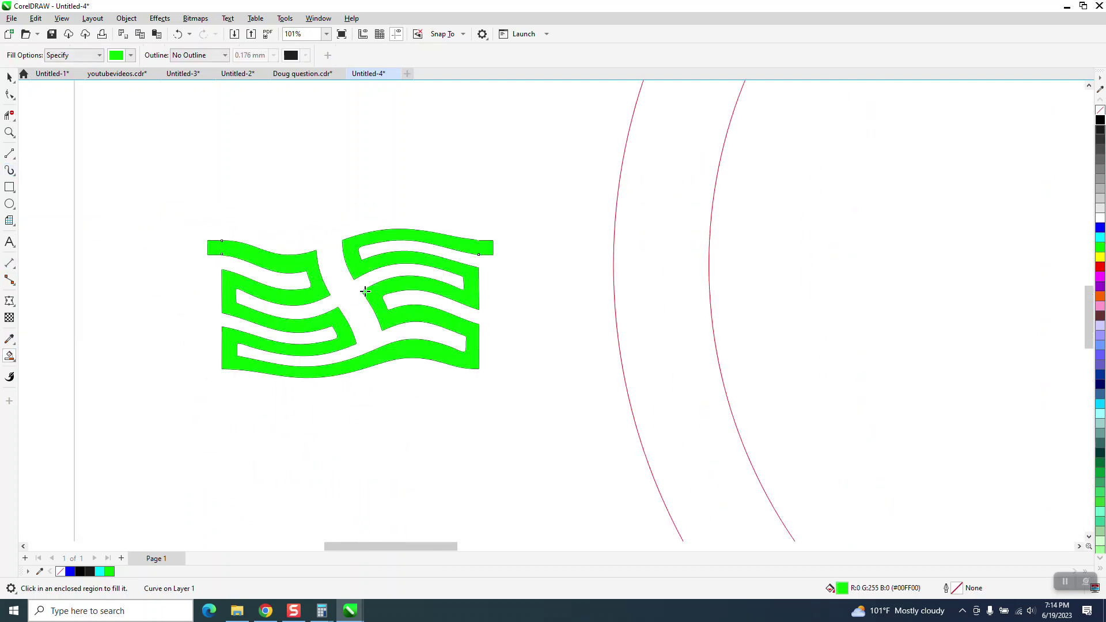
pyautogui.hotkey('ctrl', 'z')
pyautogui.scroll(-3, 369, 293)
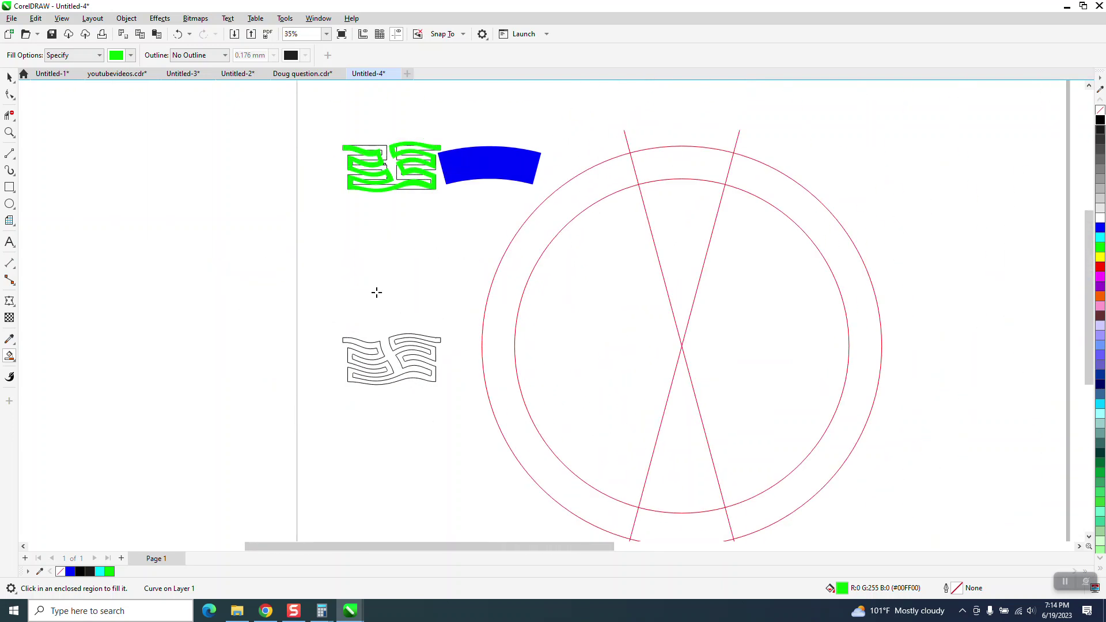
pyautogui.press('Down')
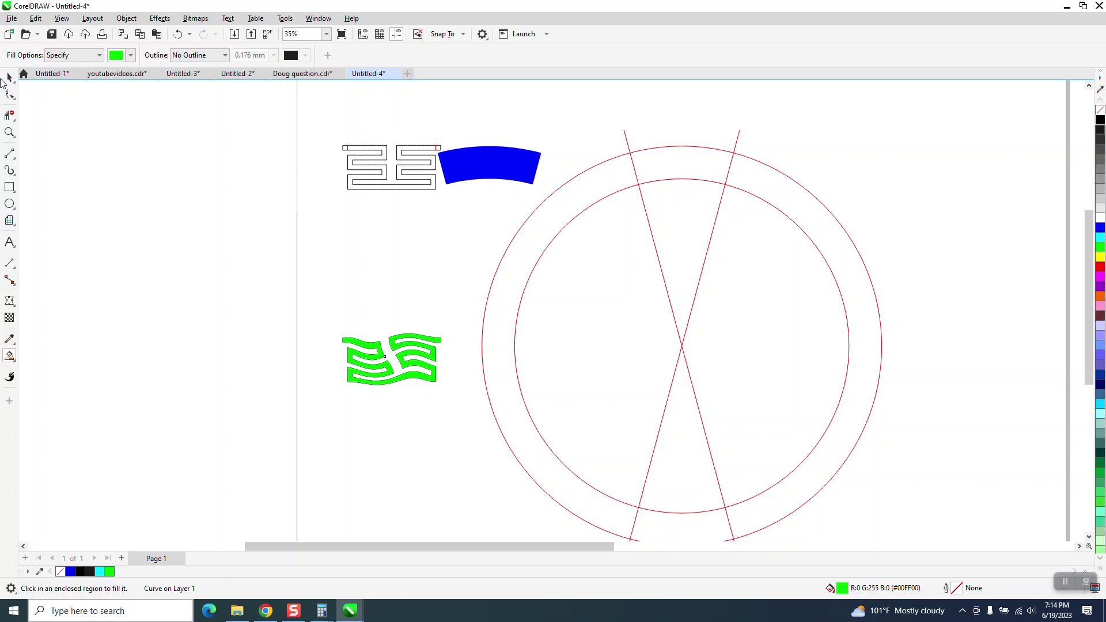
# - Move the original straight meander outline with its end squares 10 inches left, off the page
pyautogui.click(8, 78)
pyautogui.moveTo(333, 116); pyautogui.dragTo(448, 219)
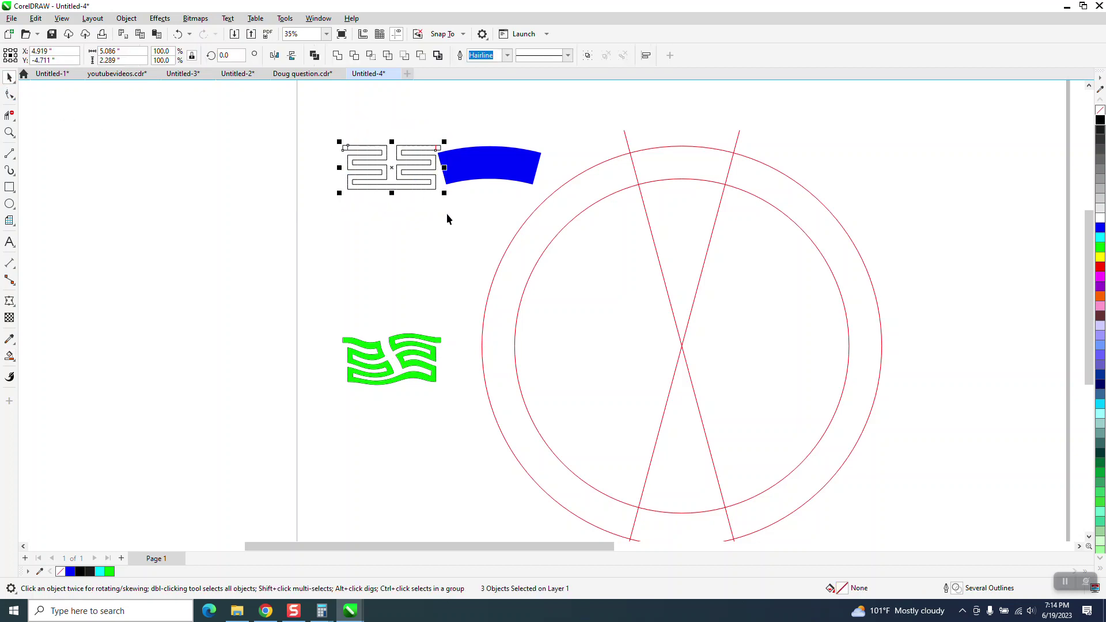
pyautogui.press('Left')
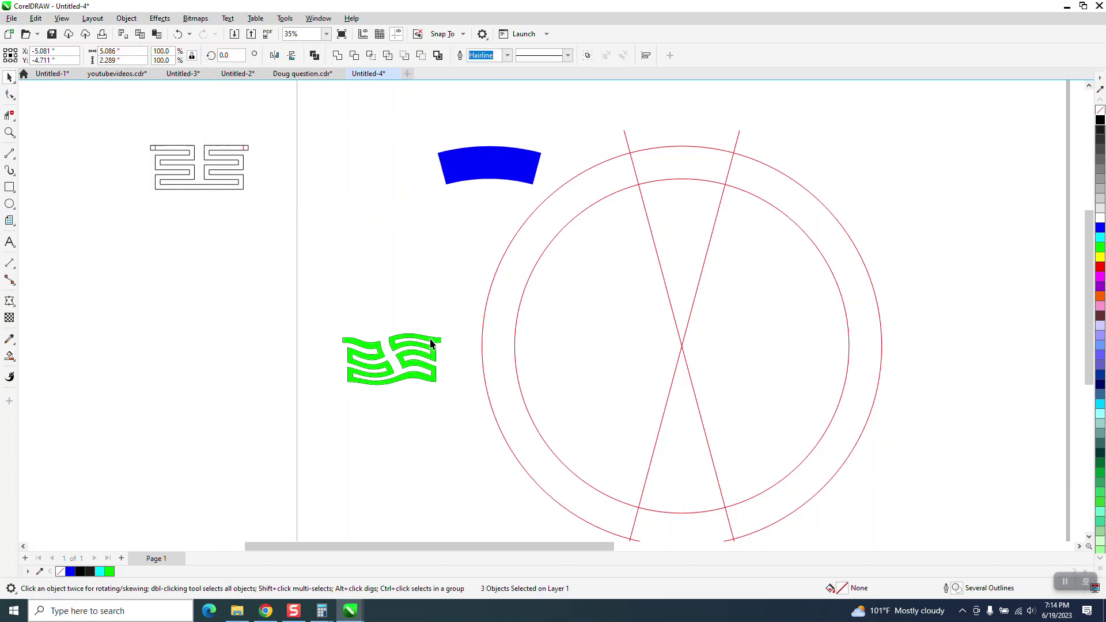
# - Move the green twirled shape up 10 inches and give the blue arc segment no fill and a black outline
pyautogui.click(436, 349)
pyautogui.press('Up')
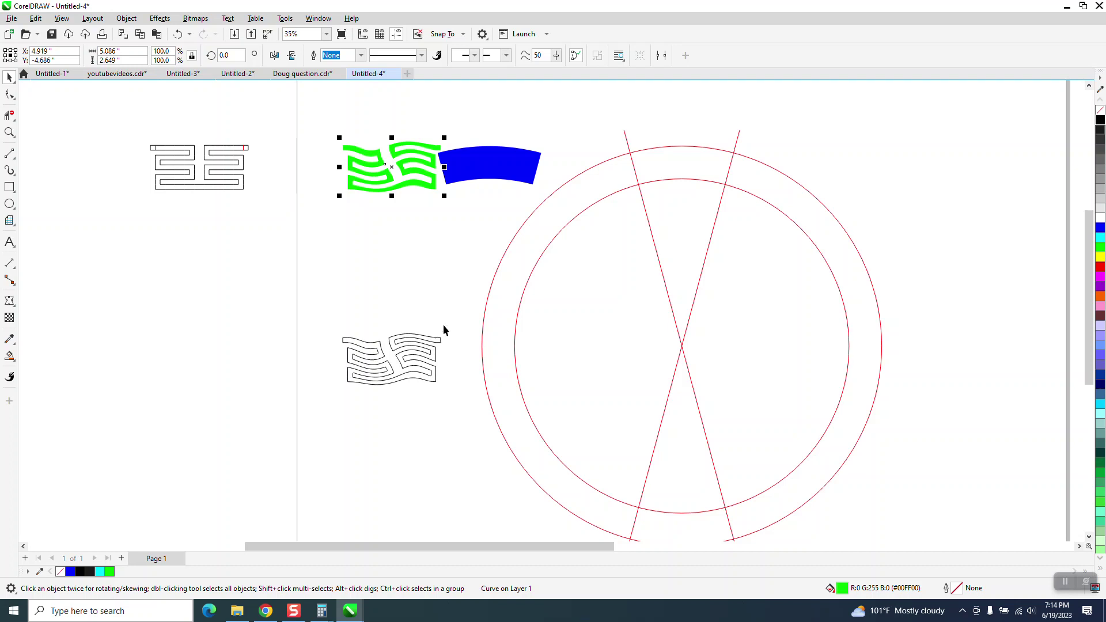
pyautogui.click(489, 176)
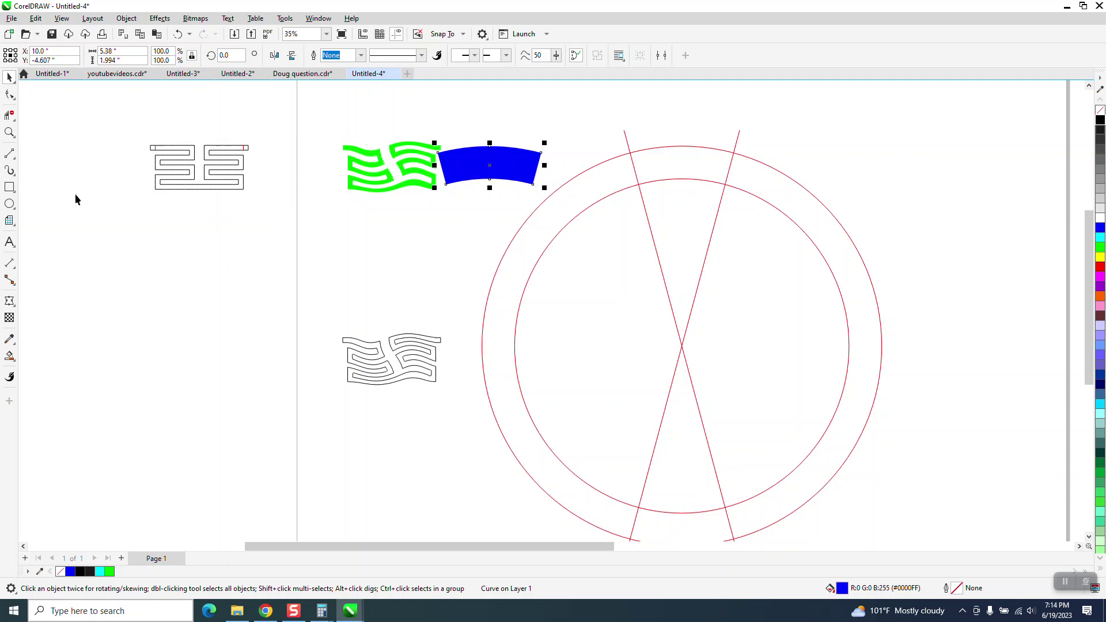
pyautogui.click(1101, 111)
pyautogui.rightClick(1100, 121)
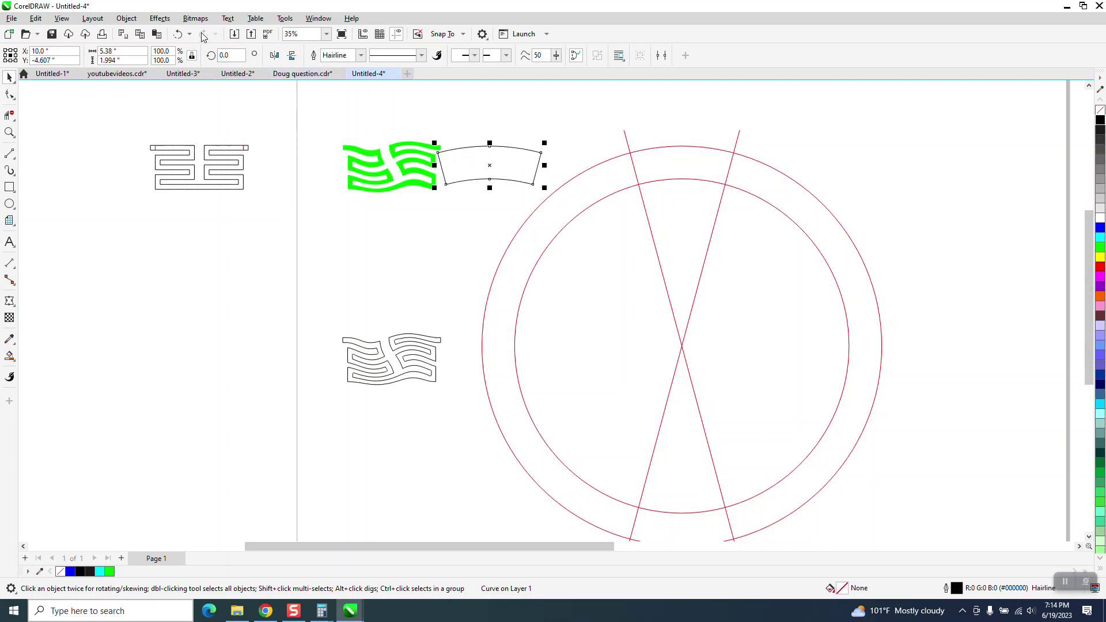
# - Open the Envelope effect settings with the arc segment selected
pyautogui.click(161, 20)
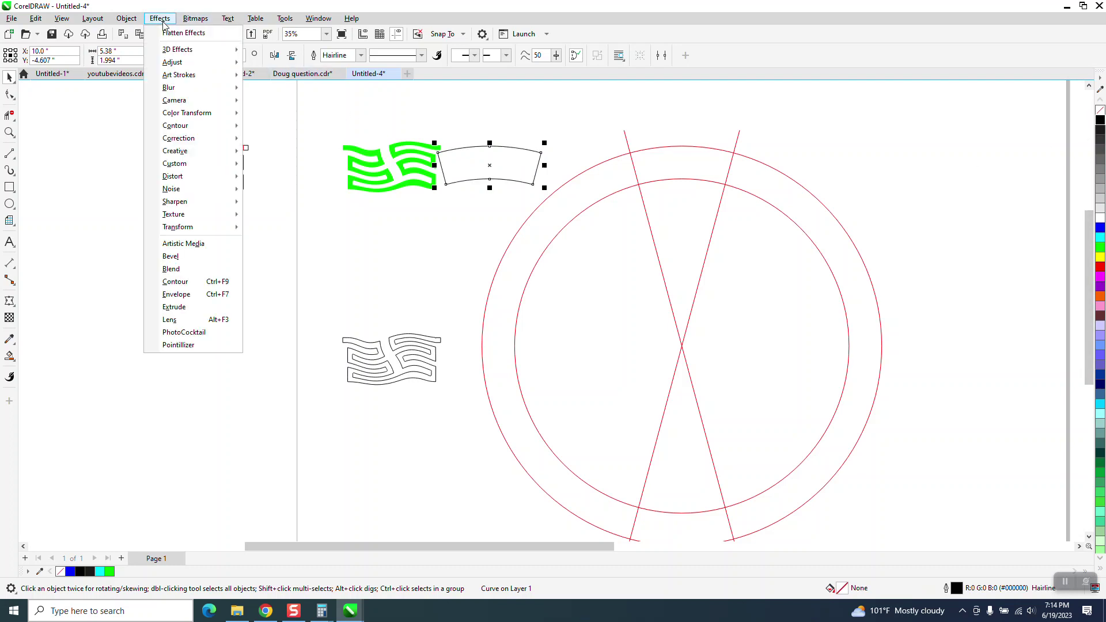
pyautogui.click(188, 295)
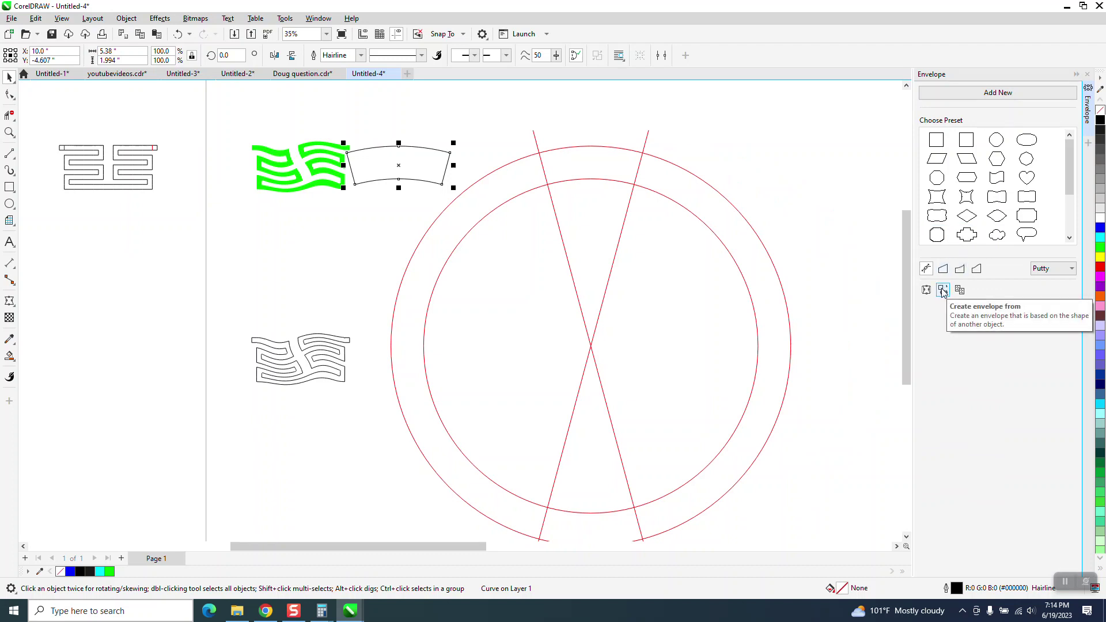
pyautogui.click(943, 291)
pyautogui.click(408, 167)
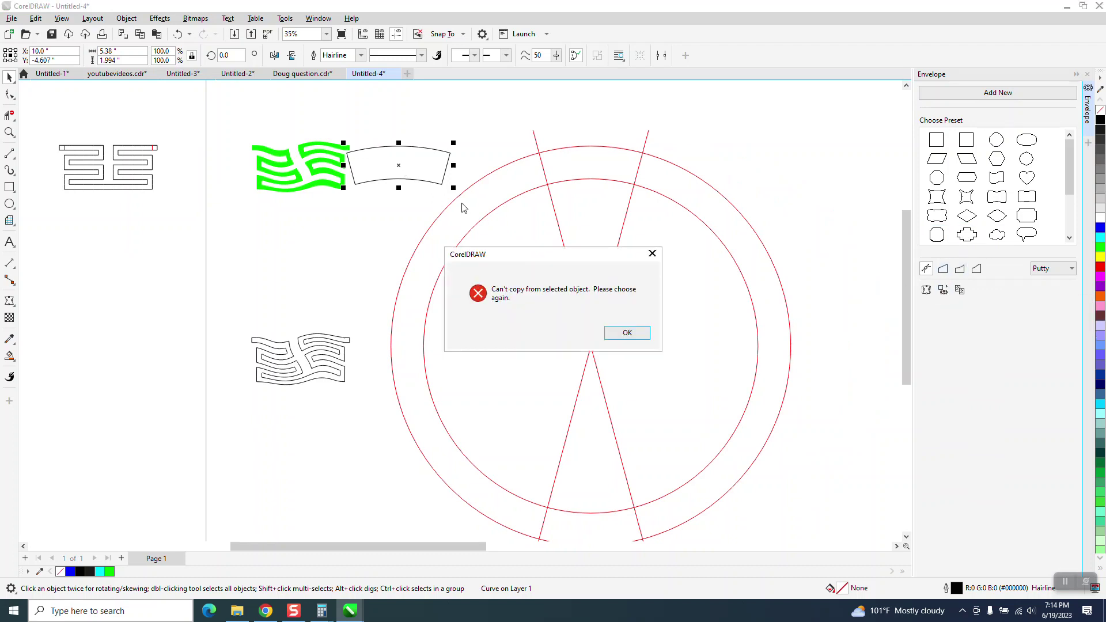
pyautogui.click(644, 336)
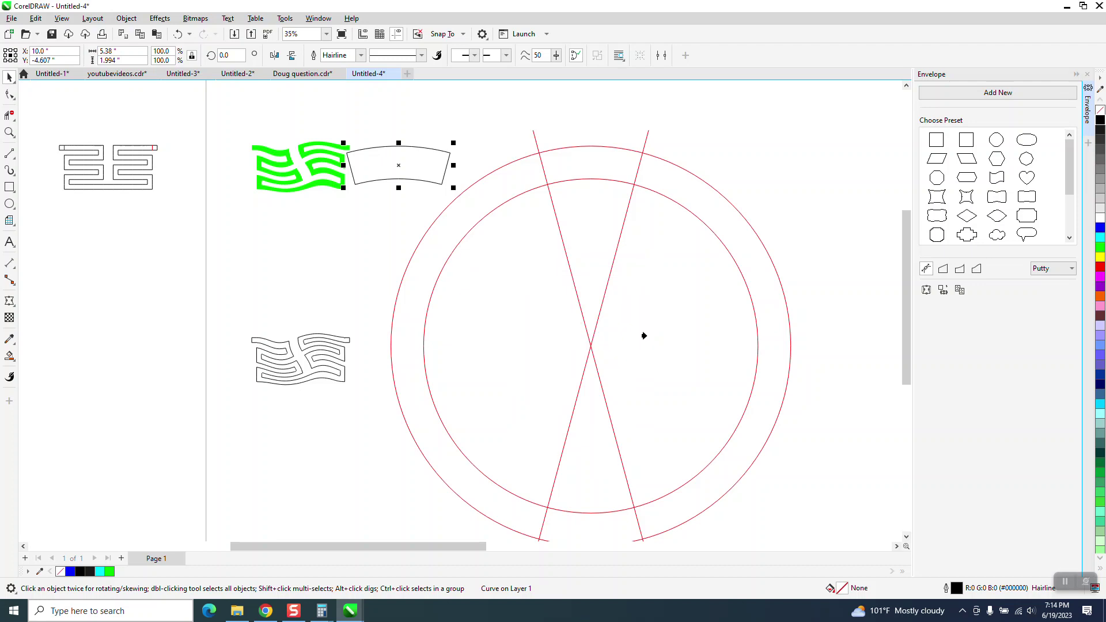
pyautogui.click(251, 145)
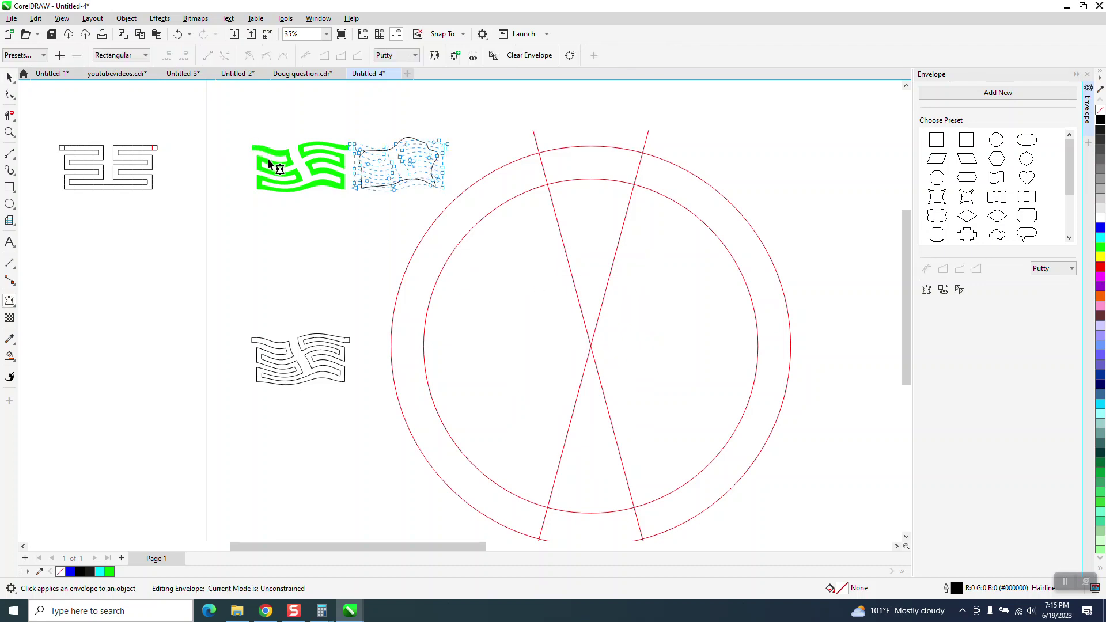
pyautogui.click(10, 77)
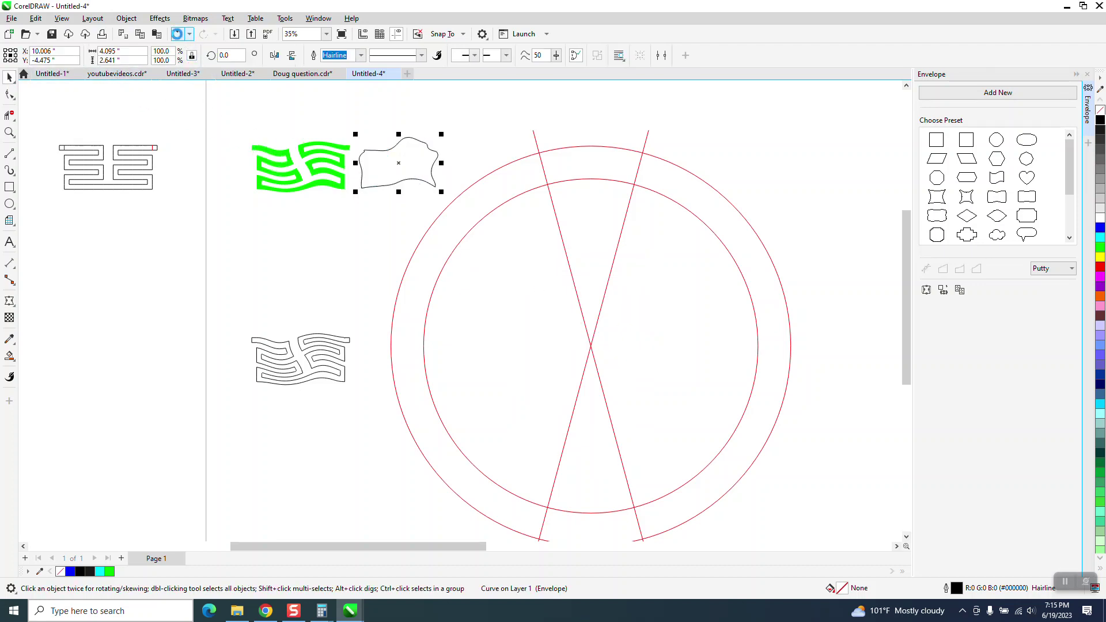
pyautogui.click(178, 34)
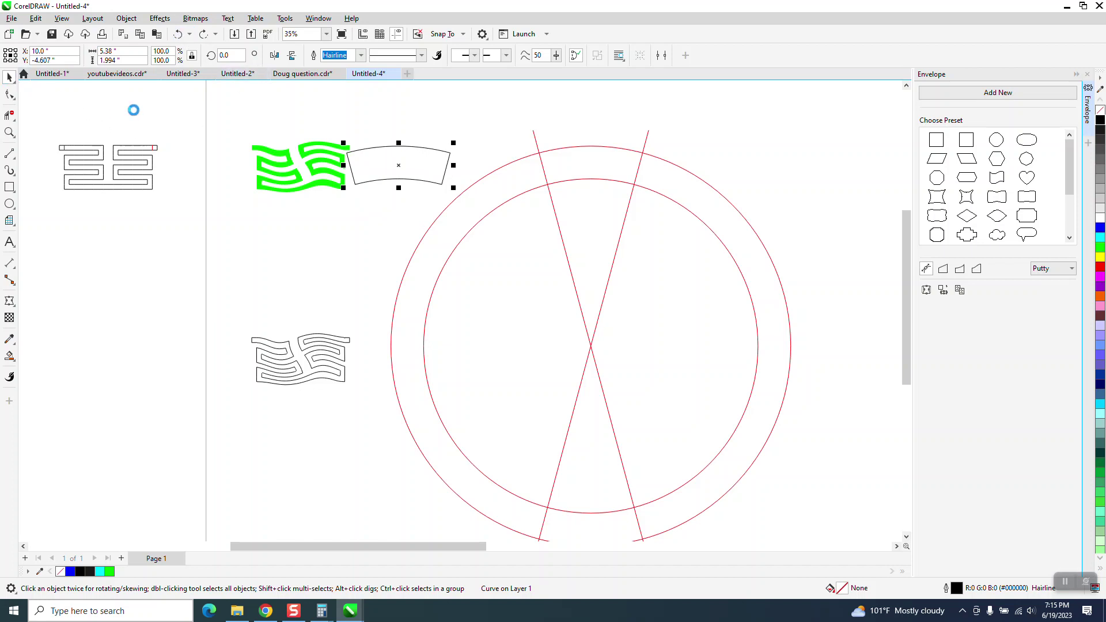
# - Apply an envelope to the green twirled shape, created from the outlined arc segment
pyautogui.click(336, 128)
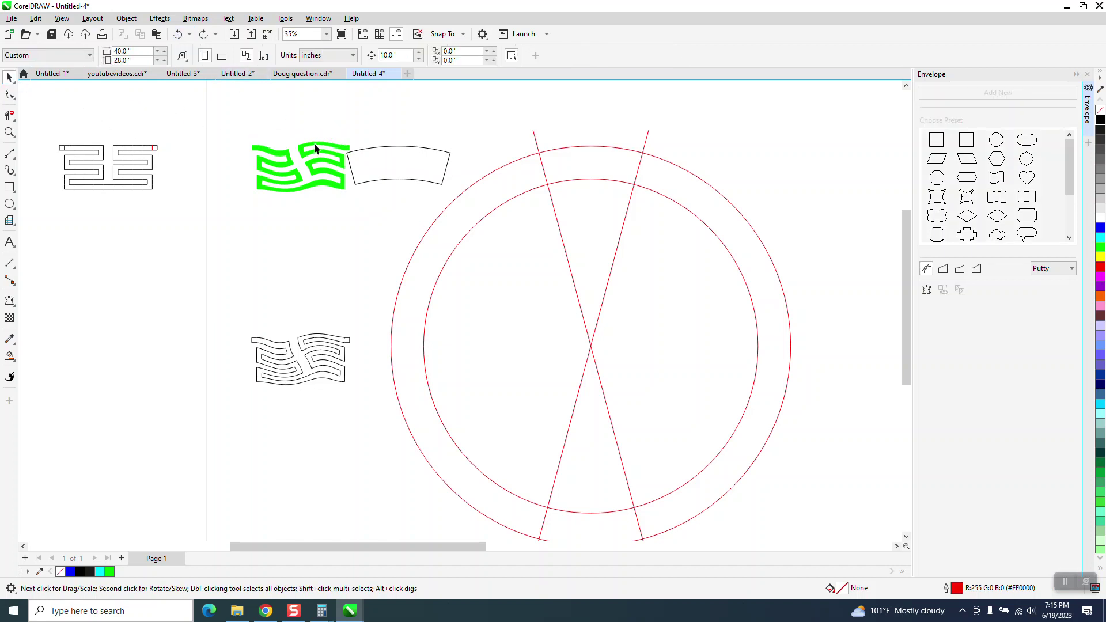
pyautogui.click(289, 155)
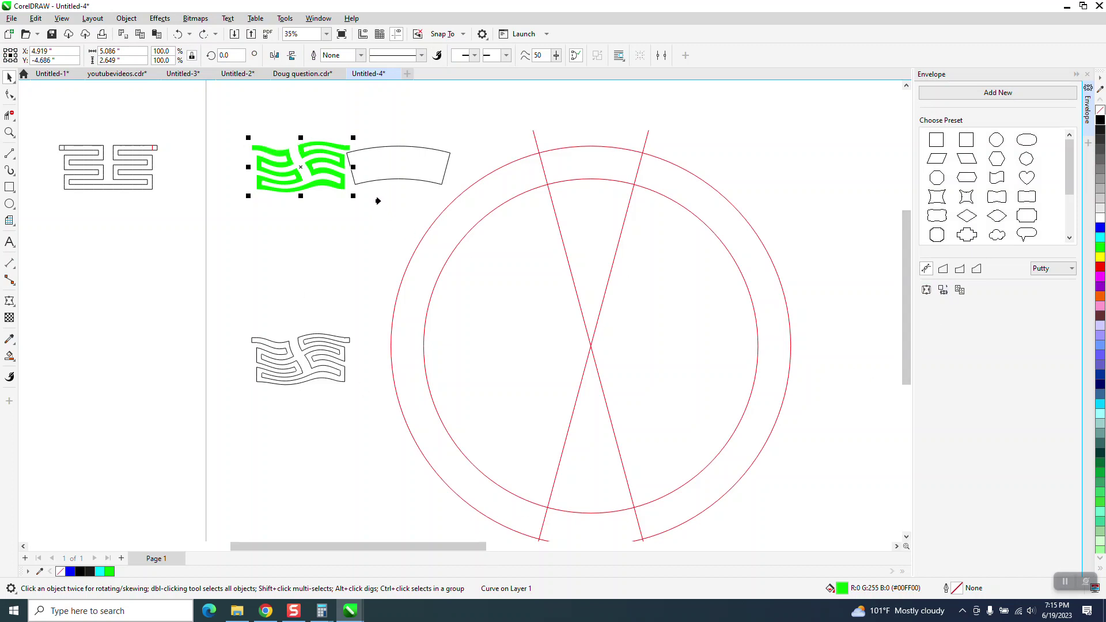
pyautogui.click(385, 171)
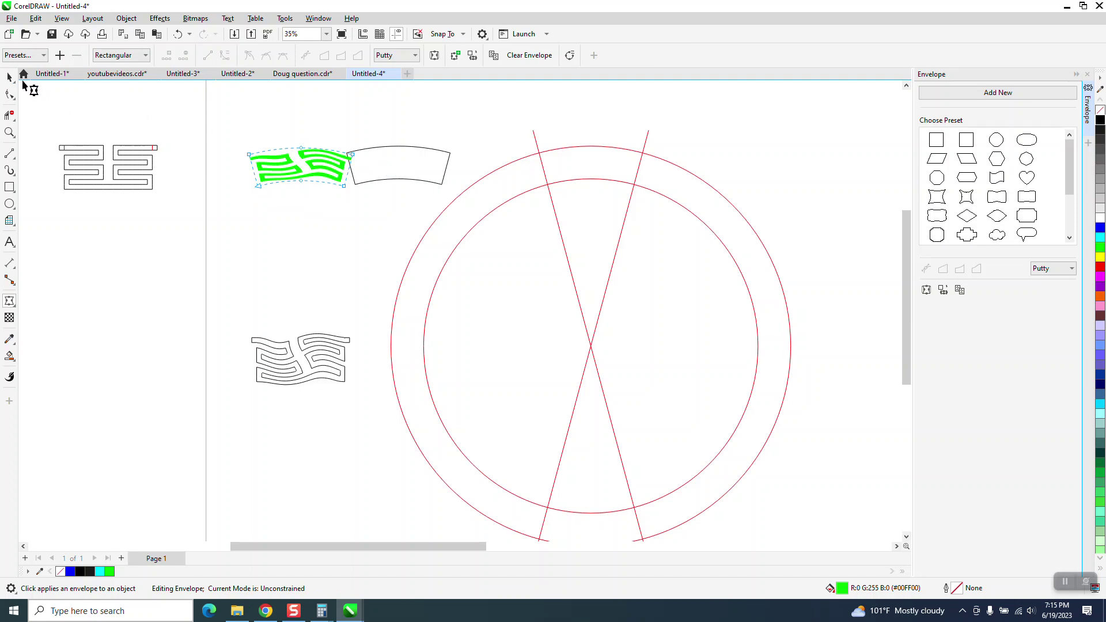
pyautogui.click(9, 79)
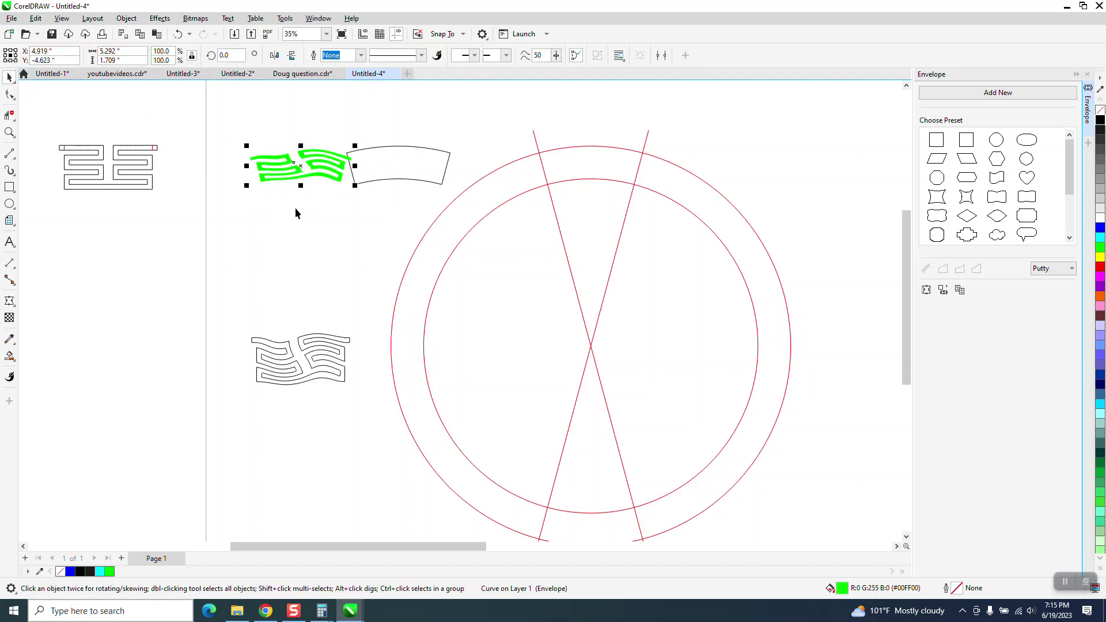
pyautogui.press('Right')
pyautogui.press('Right')
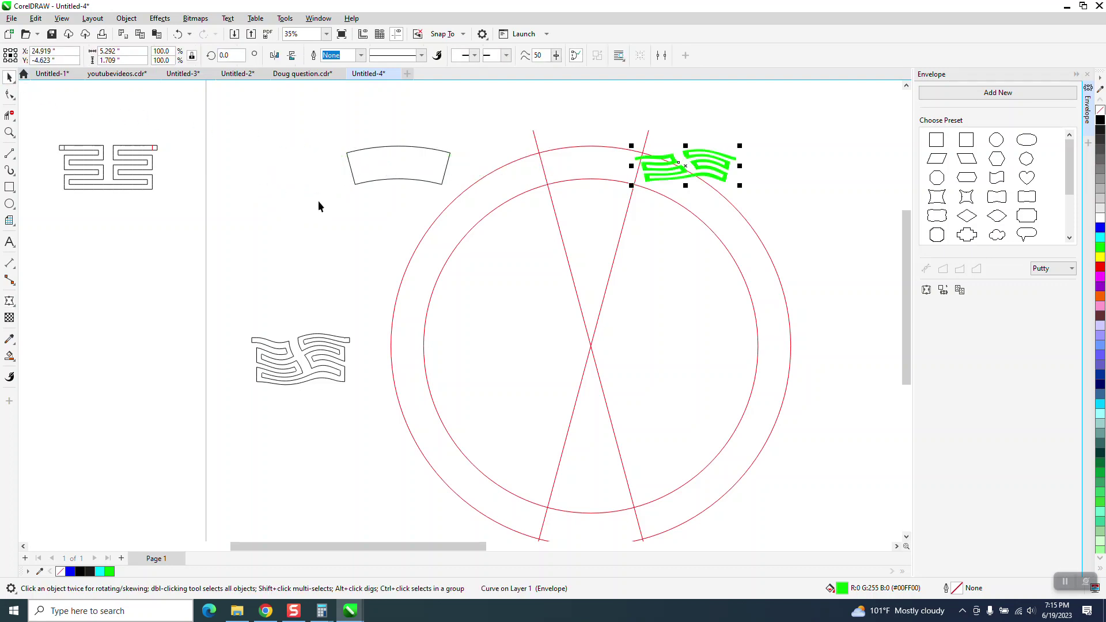
pyautogui.press('Left')
pyautogui.press('Left')
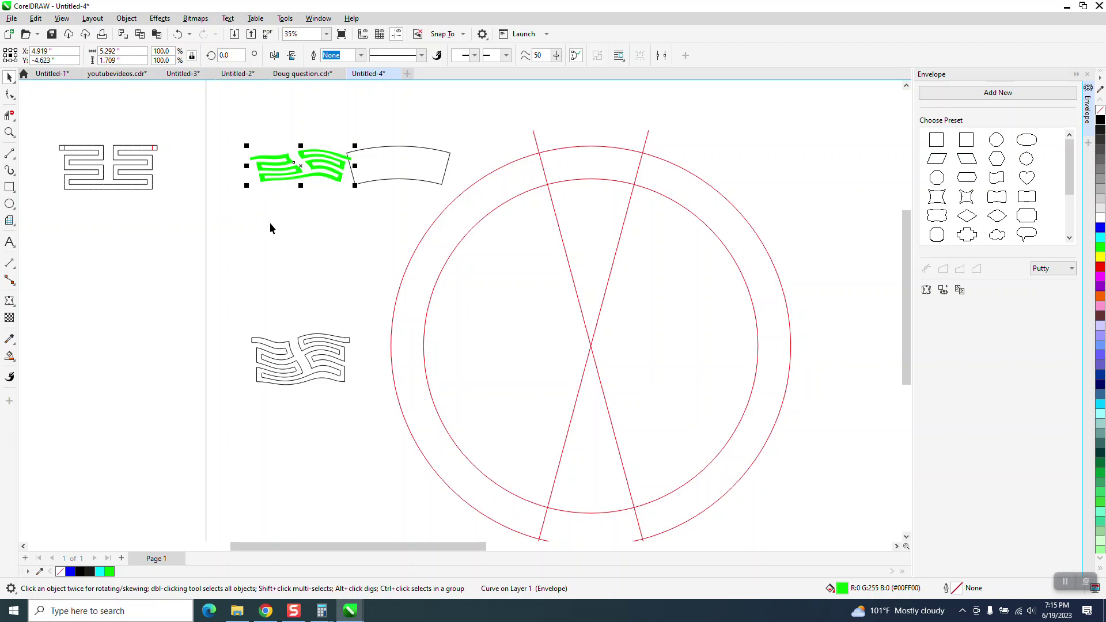
# - Center the green meander inside the arc segment and move both 10 inches right into the ring between the two diagonal lines
pyautogui.keyDown('shift'); pyautogui.click(407, 172); pyautogui.keyUp('shift')
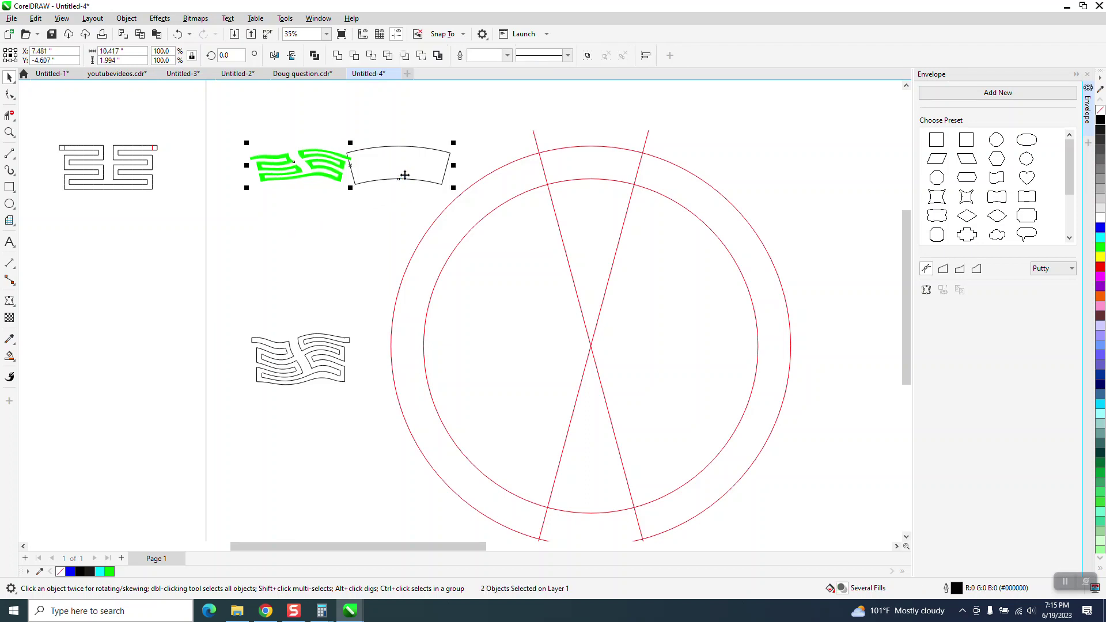
pyautogui.press('c')
pyautogui.press('Right')
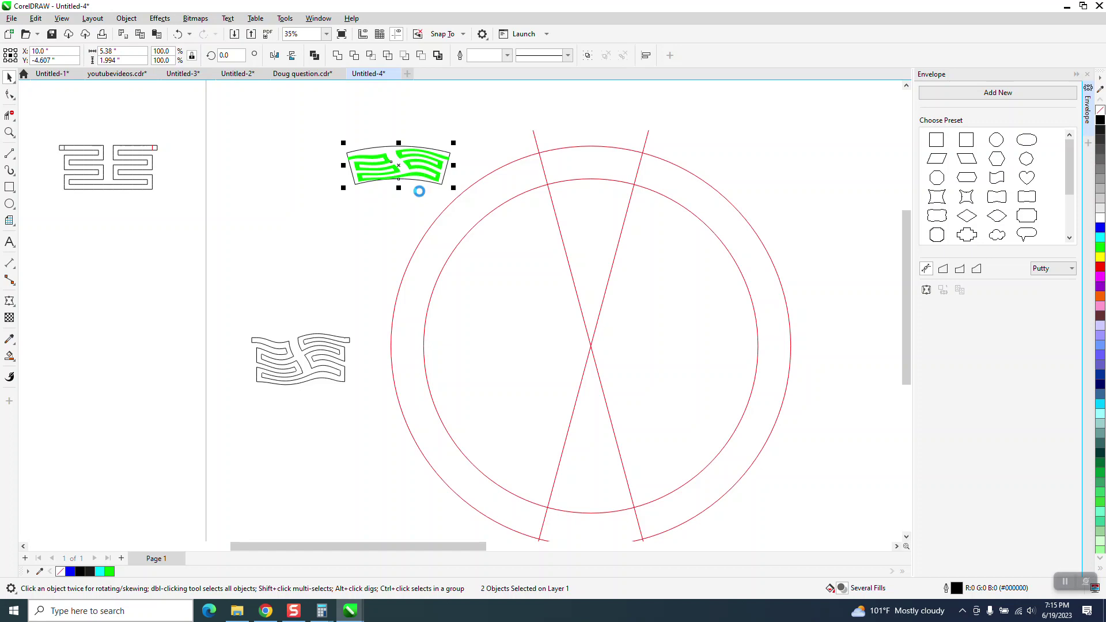
pyautogui.click(797, 176)
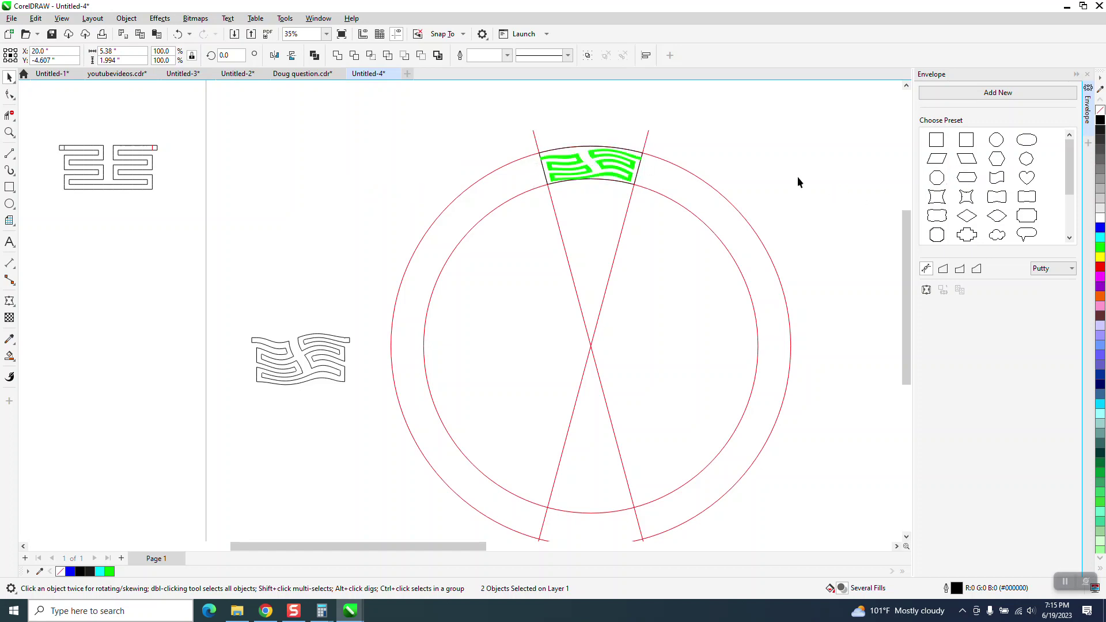
# - Delete the black arc outline around the green meander, select the meander and close the Envelope settings
pyautogui.click(572, 152)
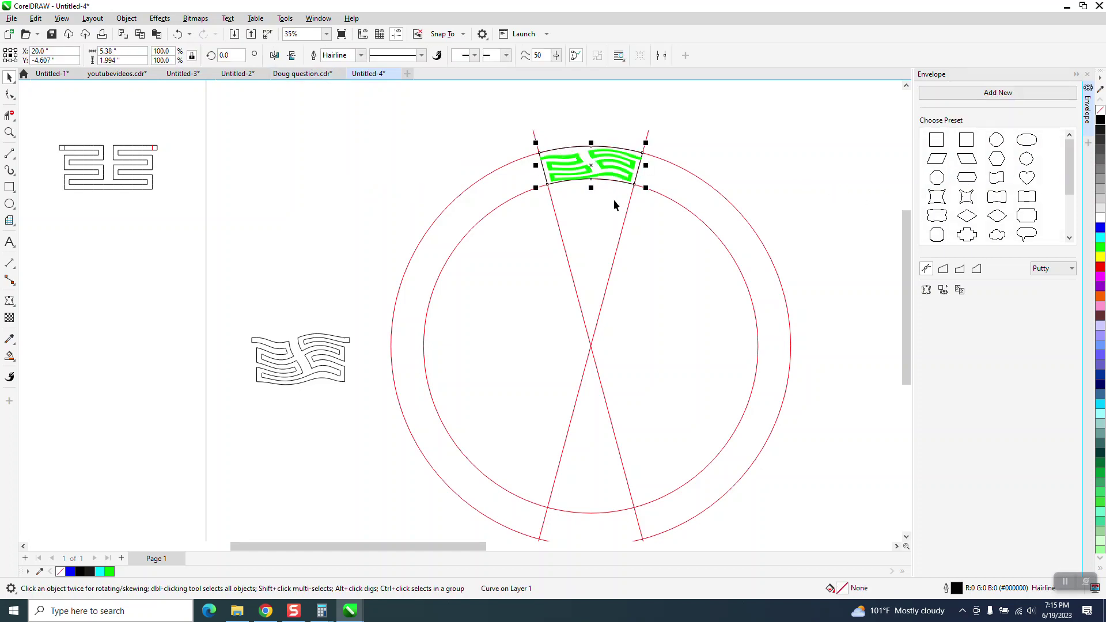
pyautogui.click(611, 164)
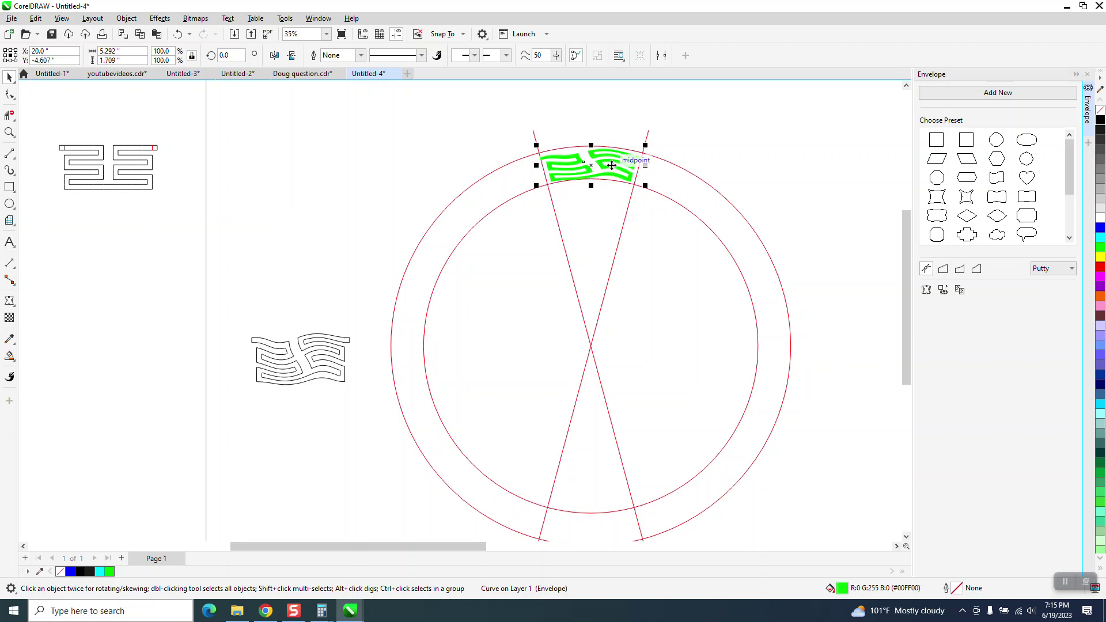
pyautogui.click(1087, 74)
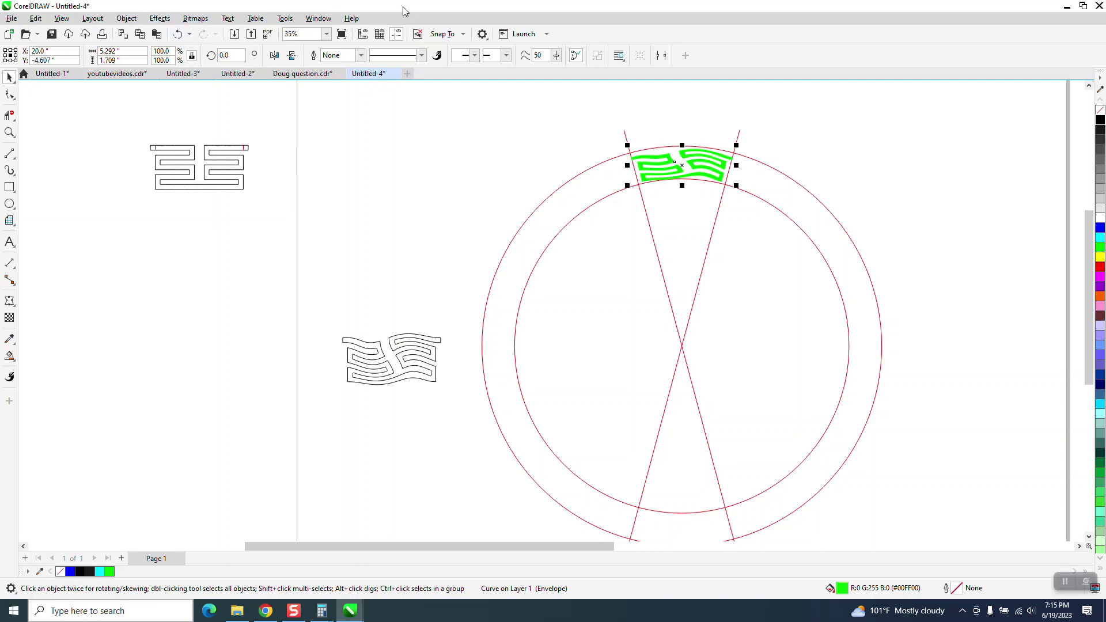
# - Rotate the green meander by 30° around the circles' center at X 20, Y -14 inches, making 11 copies
pyautogui.click(318, 18)
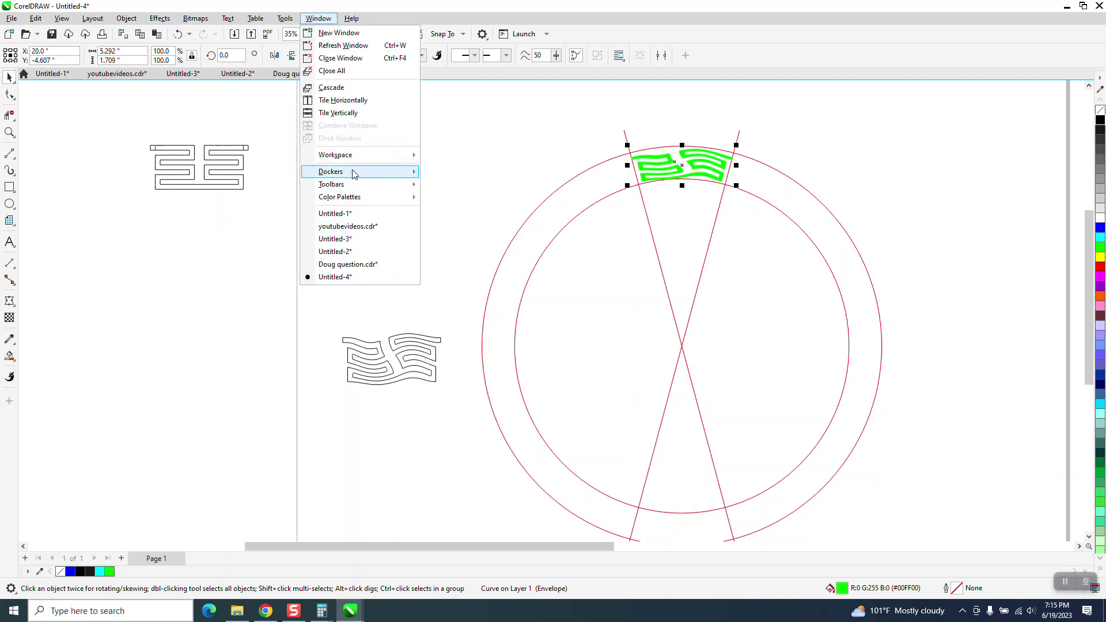
pyautogui.moveTo(354, 171)
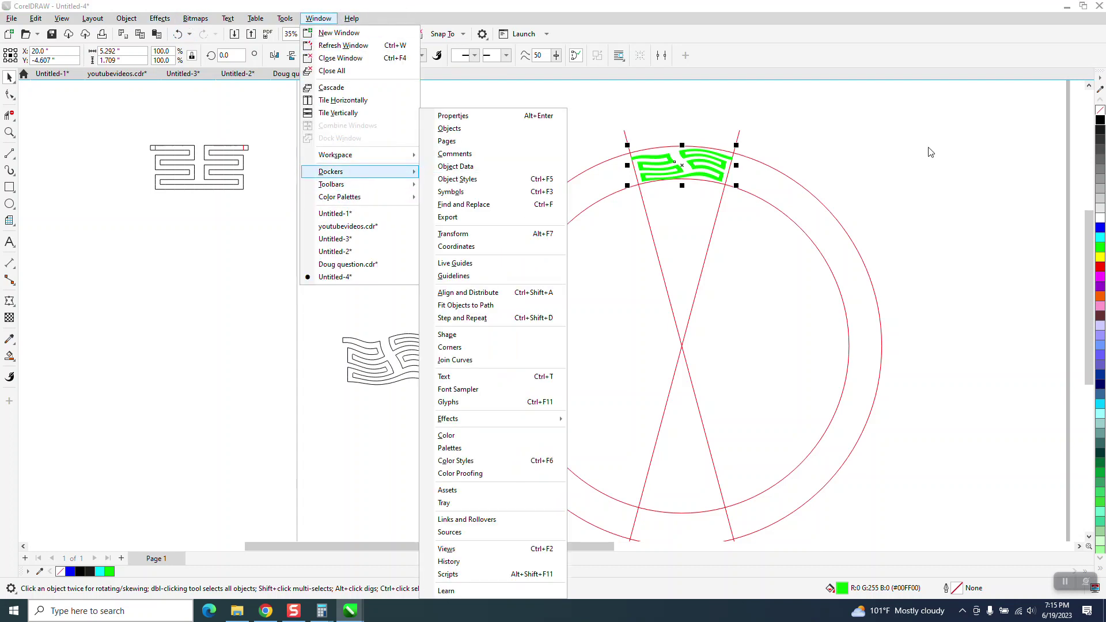
pyautogui.click(453, 234)
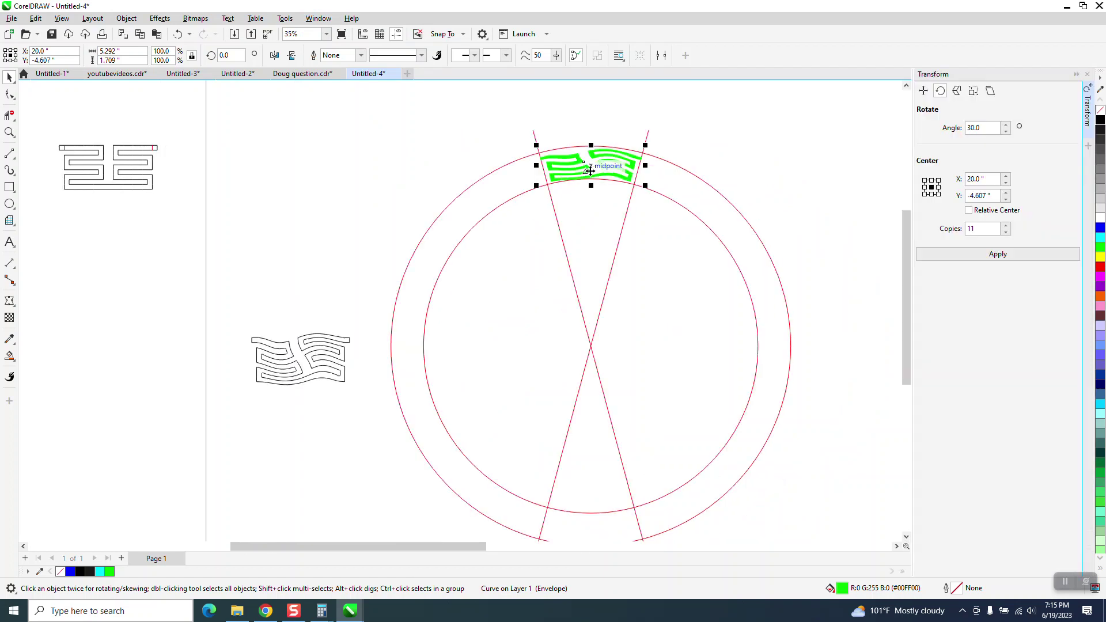
pyautogui.click(594, 167)
pyautogui.moveTo(591, 167); pyautogui.dragTo(590, 346)
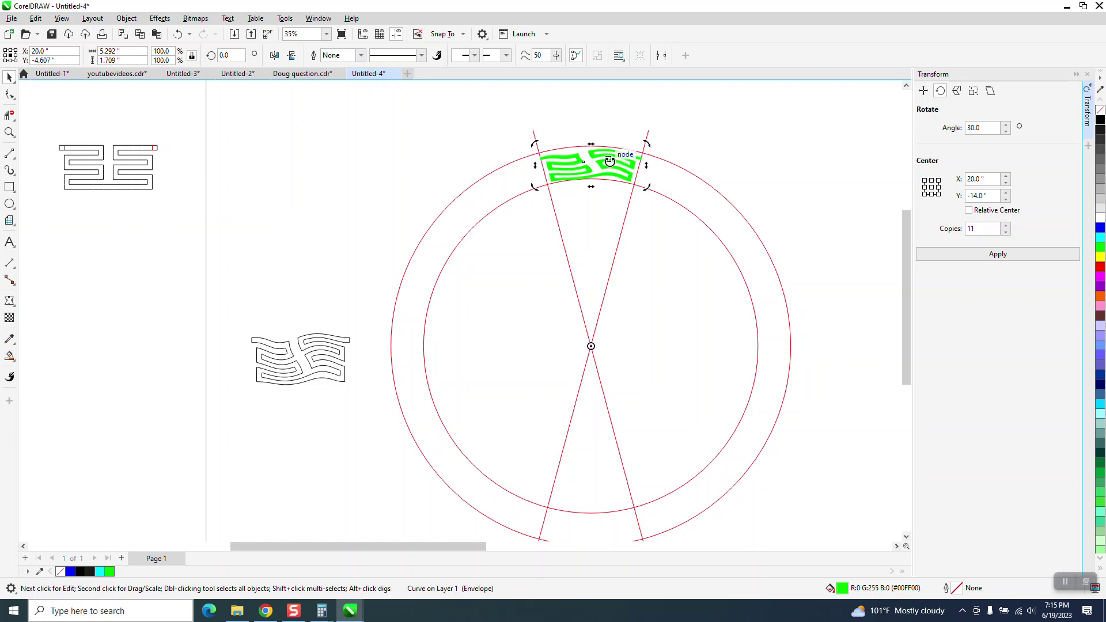
pyautogui.click(1000, 257)
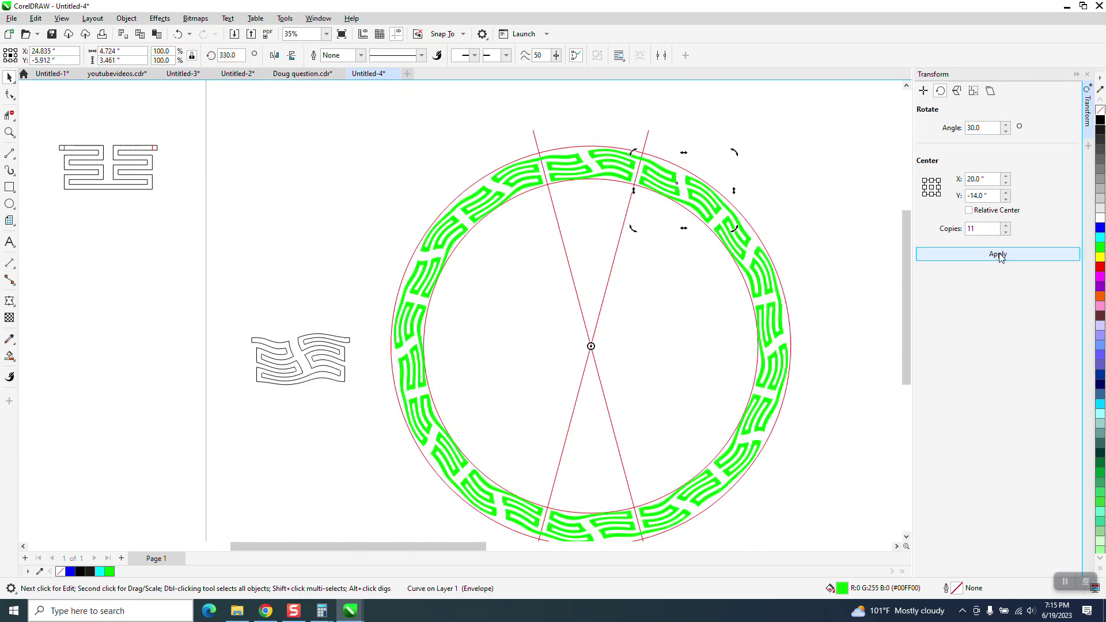
# - Delete the two red diagonal guide lines crossing the ring
pyautogui.click(707, 167)
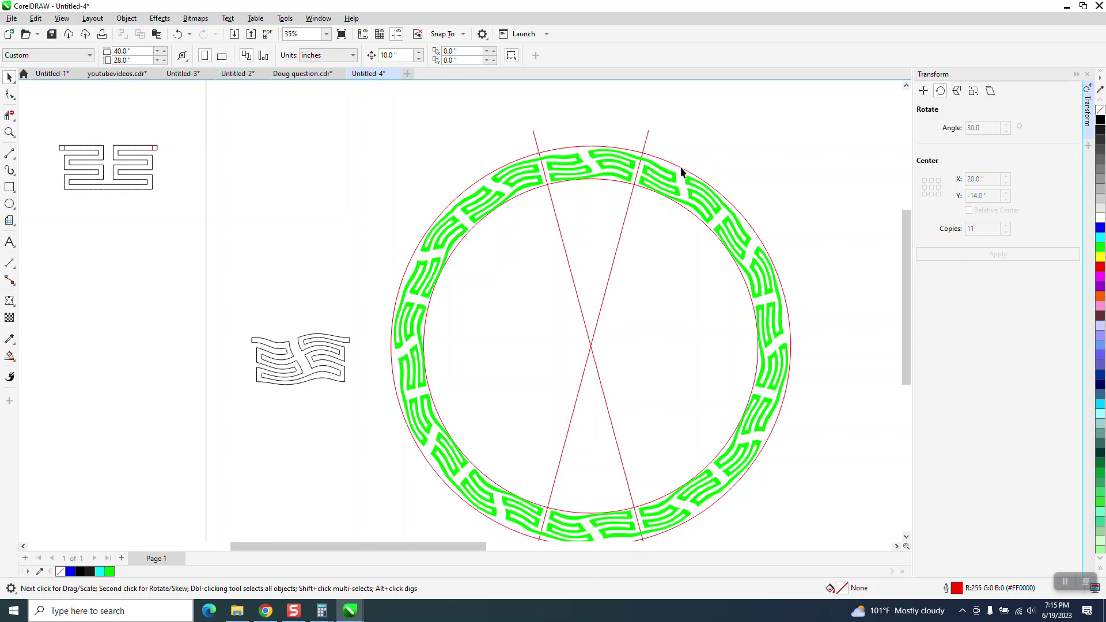
pyautogui.click(645, 142)
pyautogui.press('Delete')
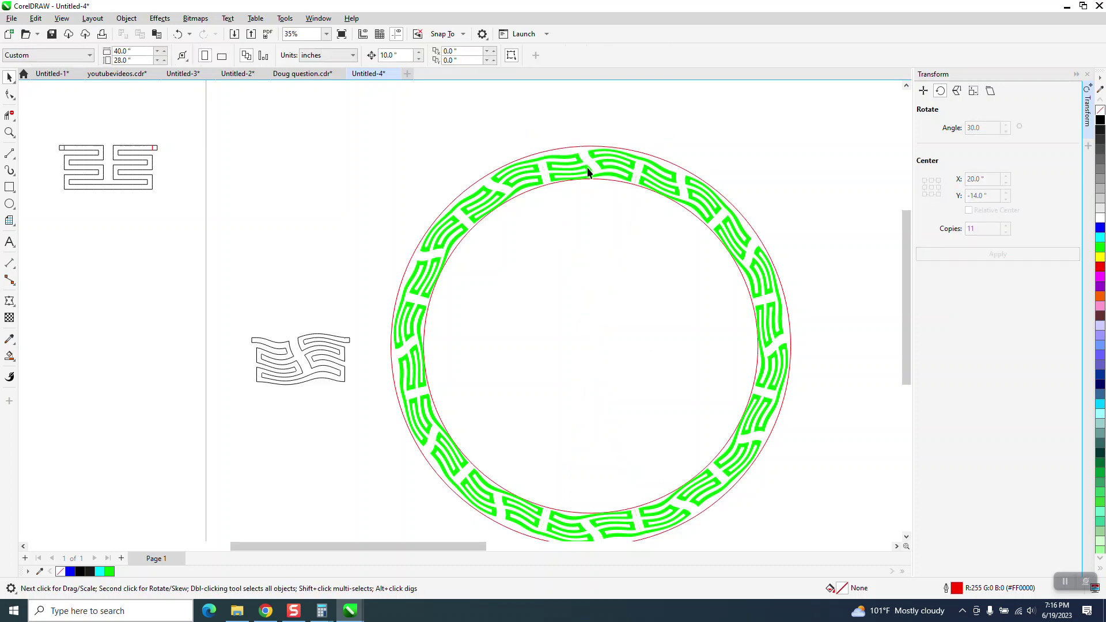
# - Shrink the inner red circle to about 16.99 inches across and enlarge the outer one to about 20.88 inches, both about their center
pyautogui.click(596, 183)
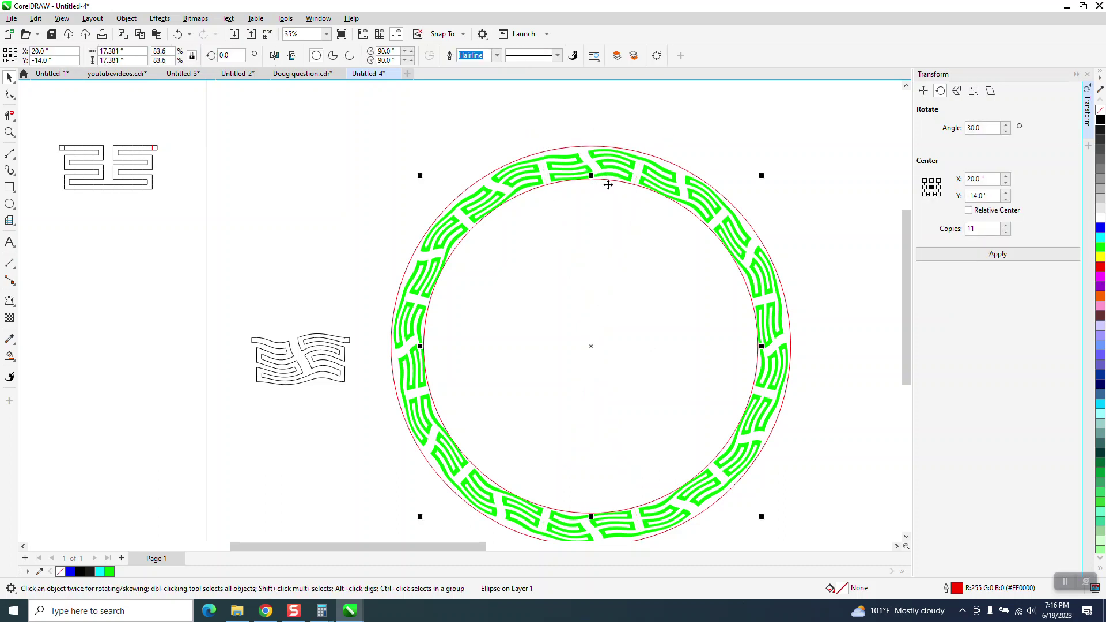
pyautogui.moveTo(762, 174); pyautogui.dragTo(758, 180)
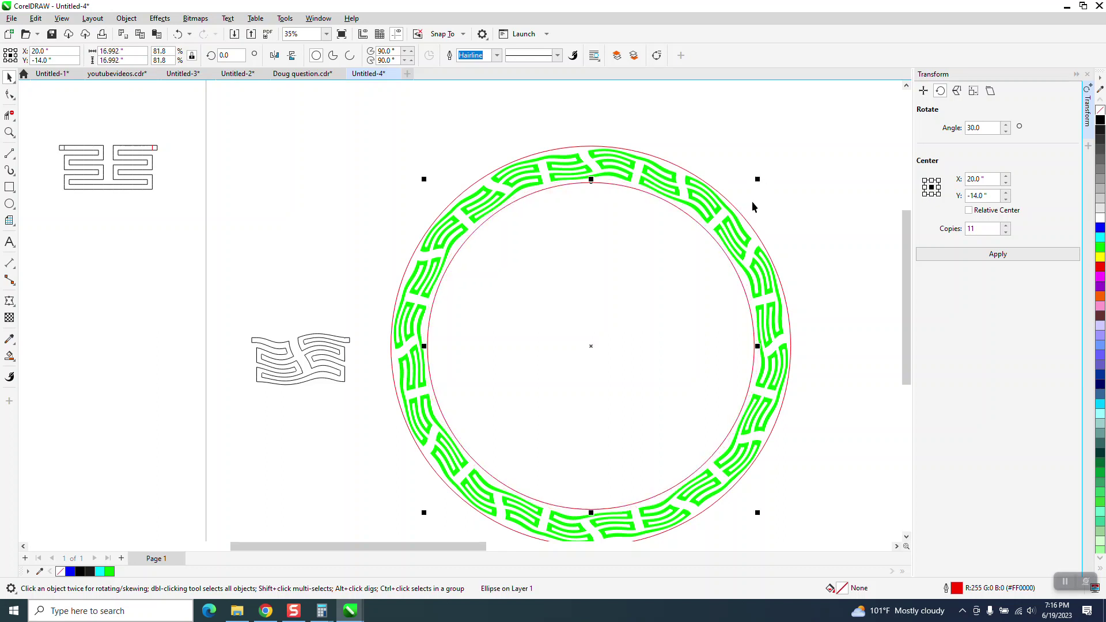
pyautogui.click(752, 193)
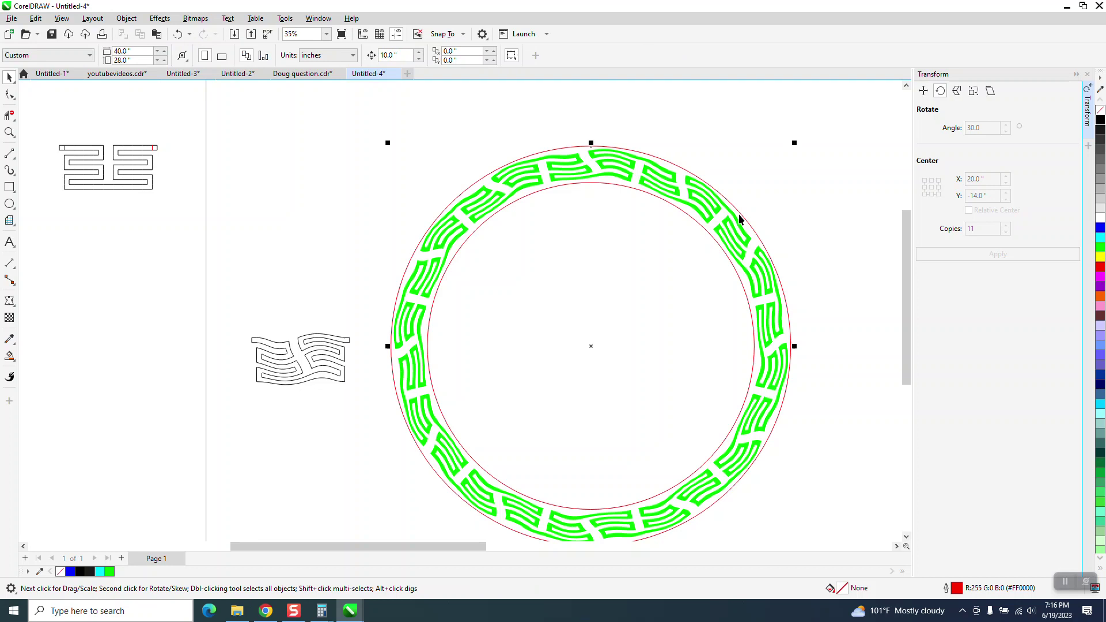
pyautogui.click(740, 216)
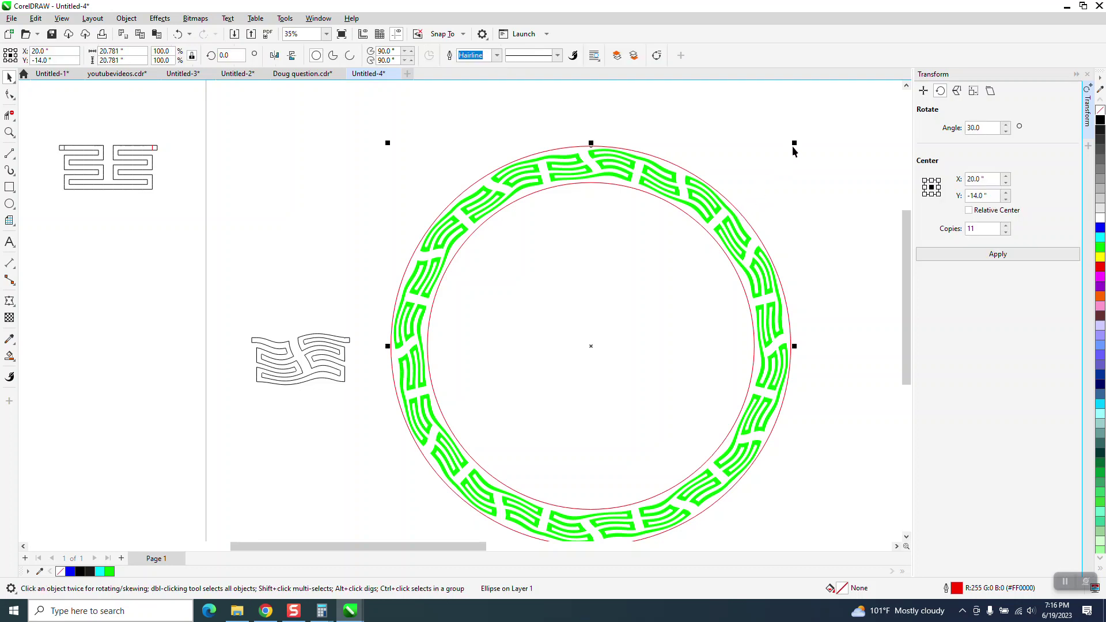
pyautogui.moveTo(794, 144); pyautogui.dragTo(797, 138)
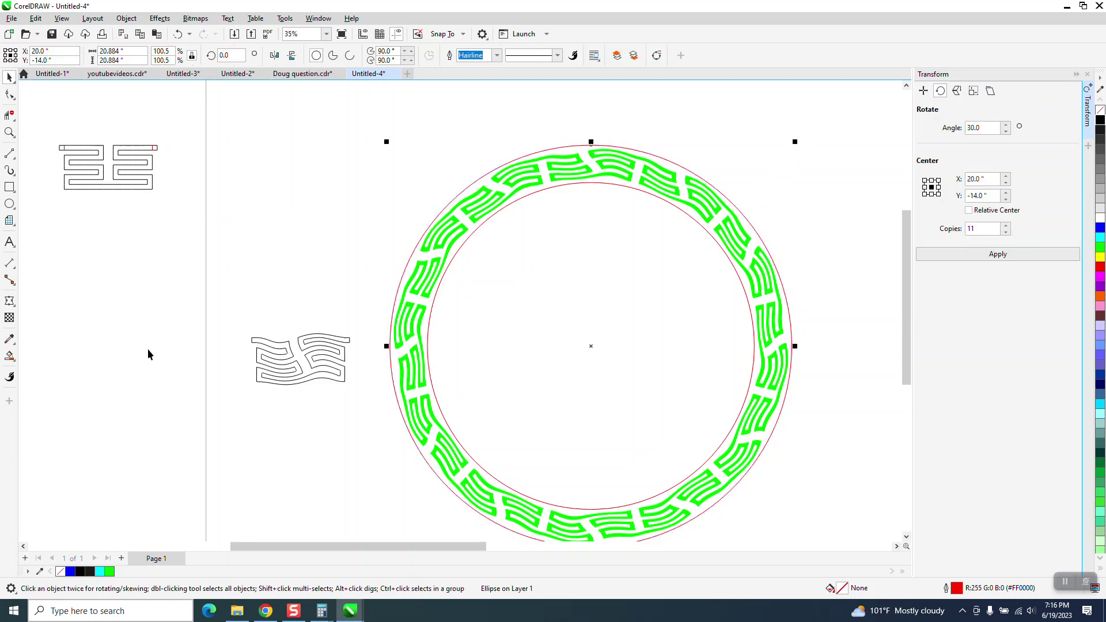
# - Fill the background between the two red circles around the green meanders with solid blue and no outline, using Smart Fill
pyautogui.click(9, 356)
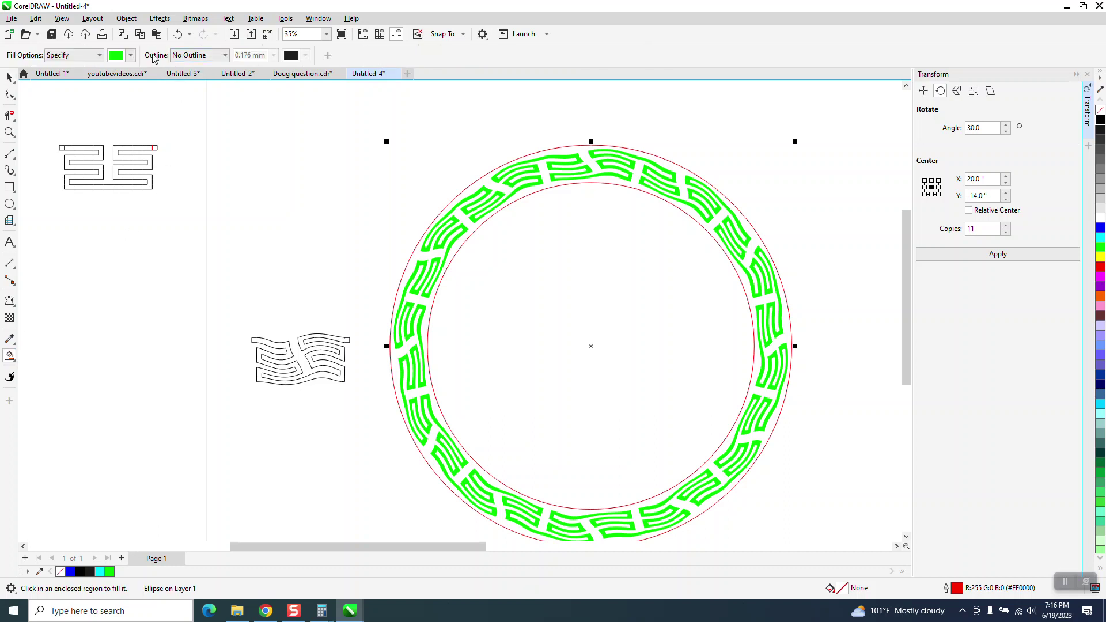
pyautogui.click(131, 55)
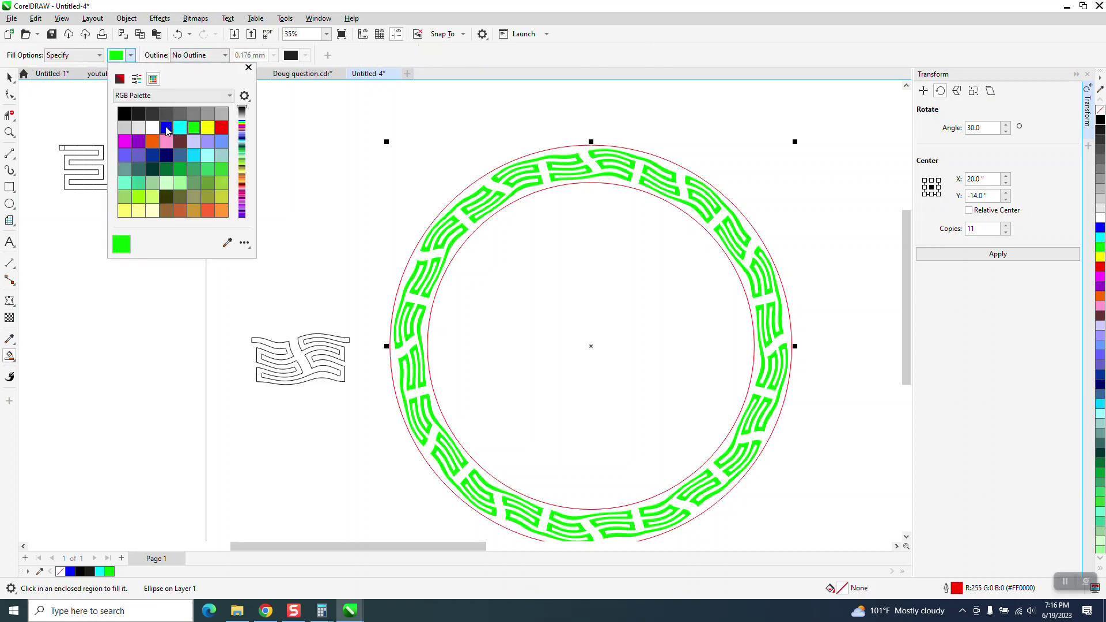
pyautogui.click(166, 128)
pyautogui.click(484, 187)
pyautogui.click(482, 182)
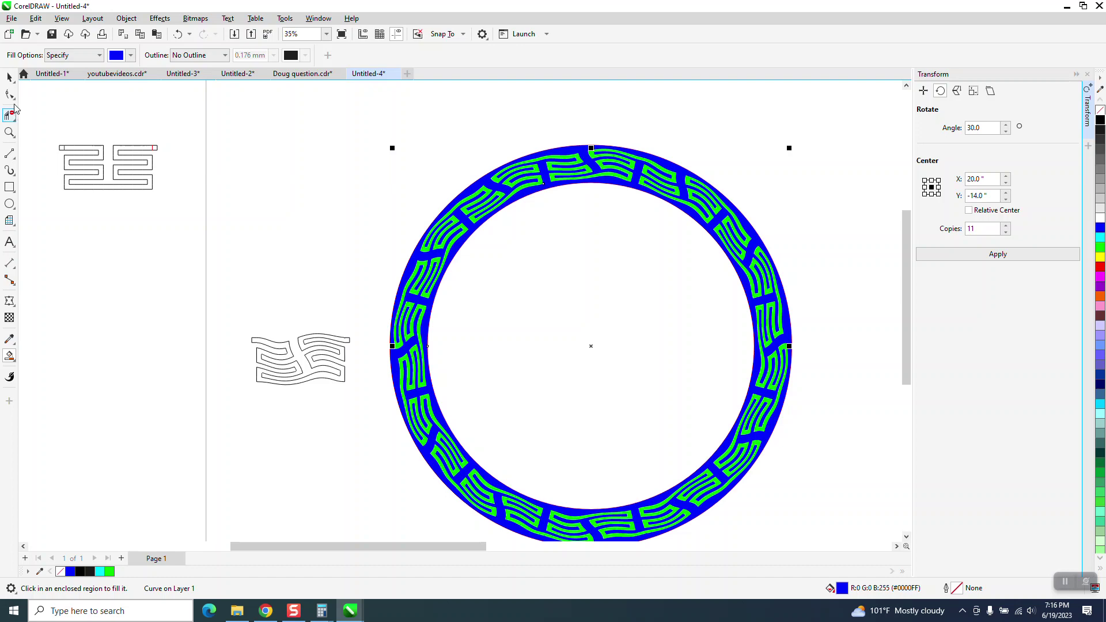
pyautogui.click(9, 76)
pyautogui.scroll(-1, 309, 207)
pyautogui.scroll(-2, 313, 254)
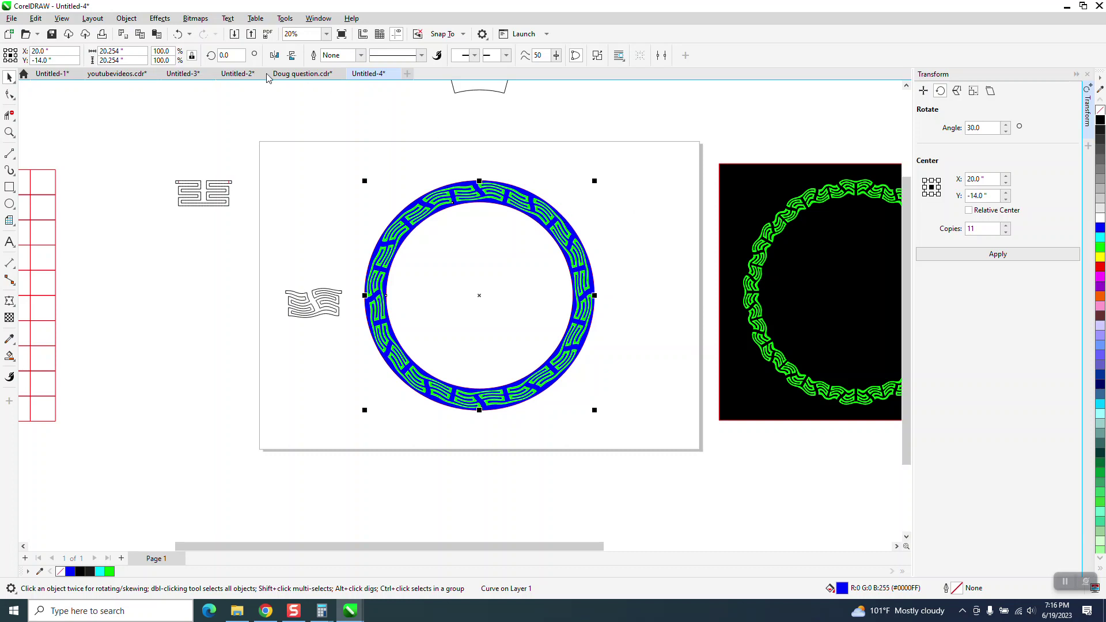
# - Undo the blue Smart Fill of the ring
pyautogui.click(177, 34)
pyautogui.click(178, 34)
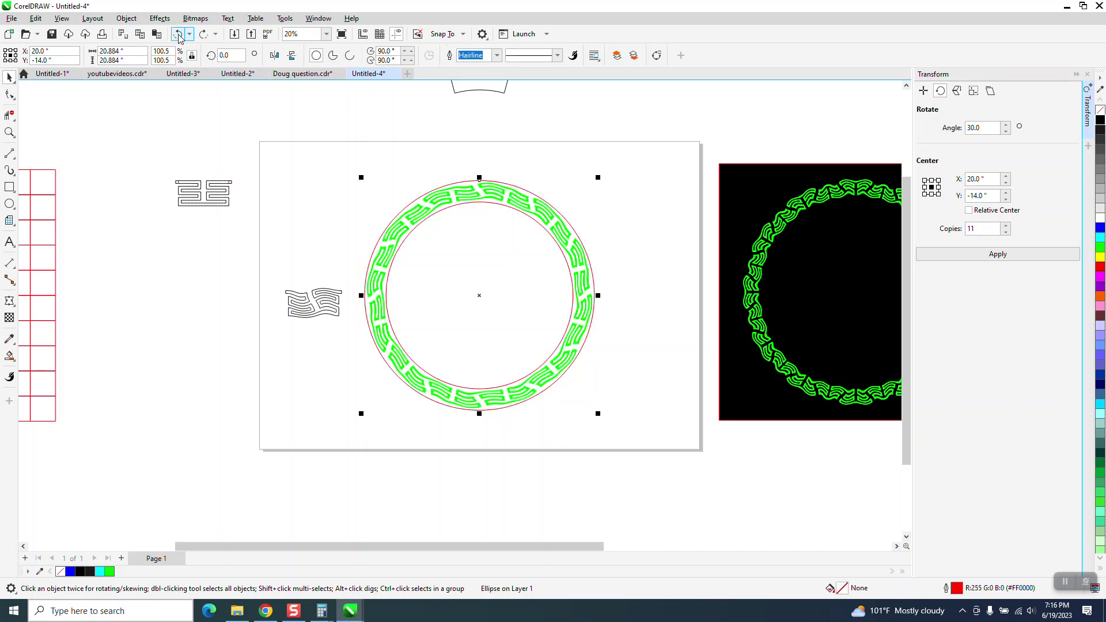
# - Delete the outer and inner red circles bordering the green meander ring
pyautogui.click(552, 201)
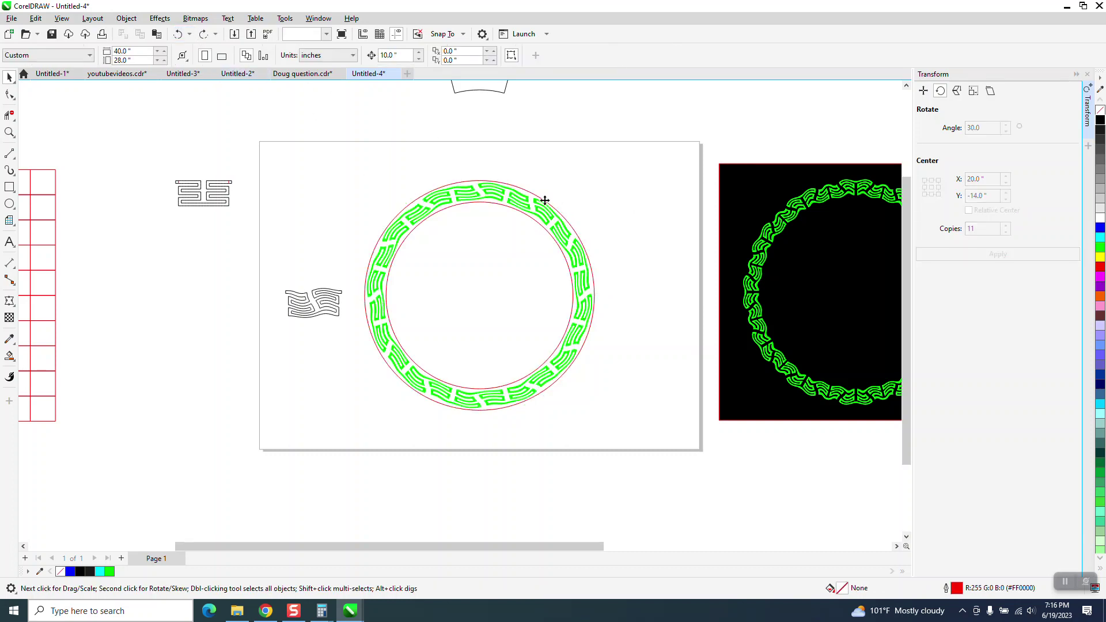
pyautogui.click(544, 200)
pyautogui.press('XF86Calculator')
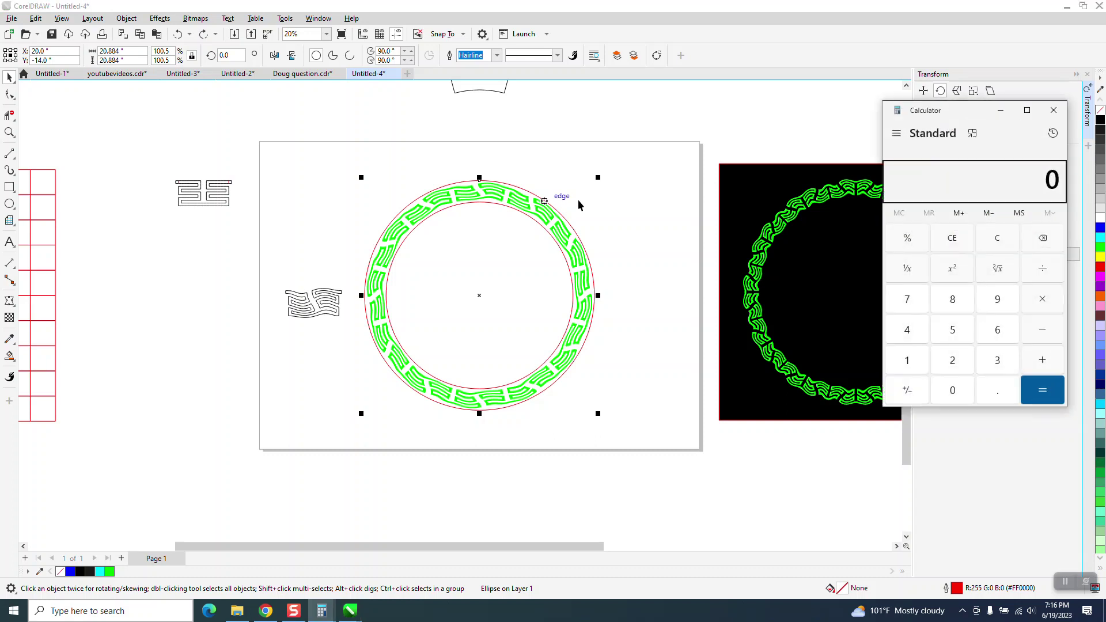
pyautogui.click(1058, 111)
pyautogui.press('Delete')
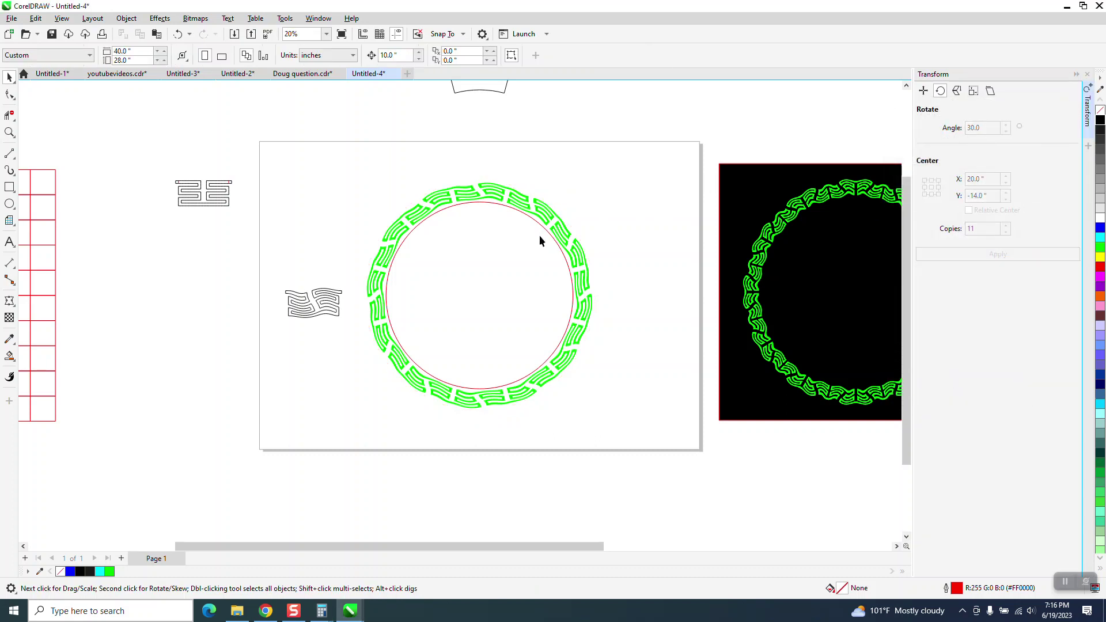
pyautogui.click(539, 236)
pyautogui.press('Delete')
# - Move the black square from the older green ring behind the new meander ring, centered at about X 20.12, Y -14.21 inches
pyautogui.click(734, 222)
pyautogui.moveTo(612, 241); pyautogui.dragTo(363, 230)
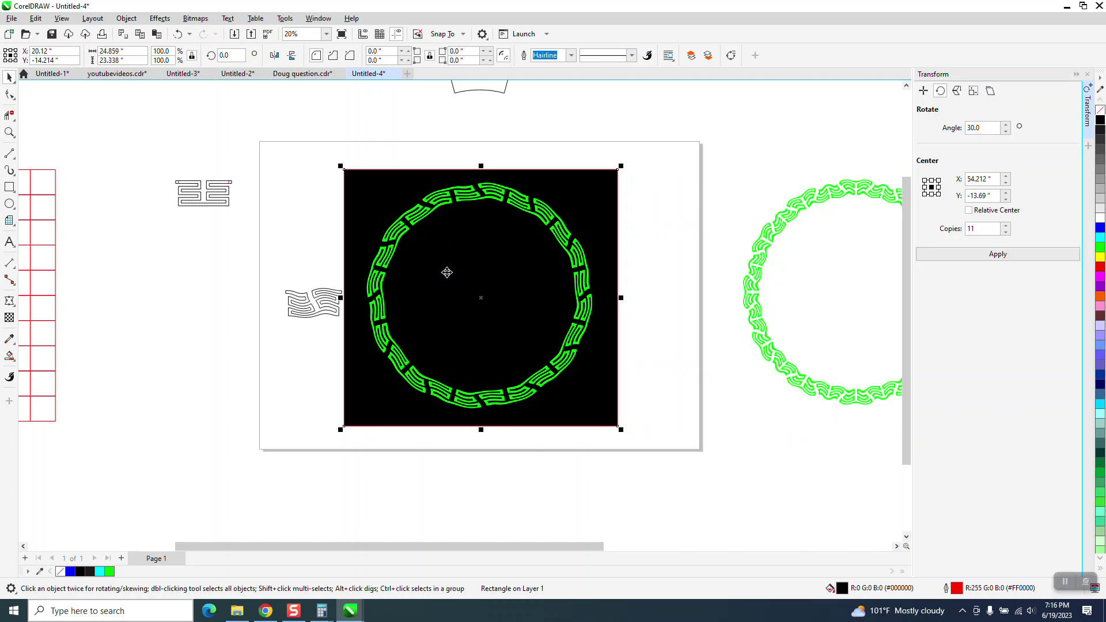
pyautogui.click(10, 132)
pyautogui.moveTo(402, 166); pyautogui.dragTo(618, 249)
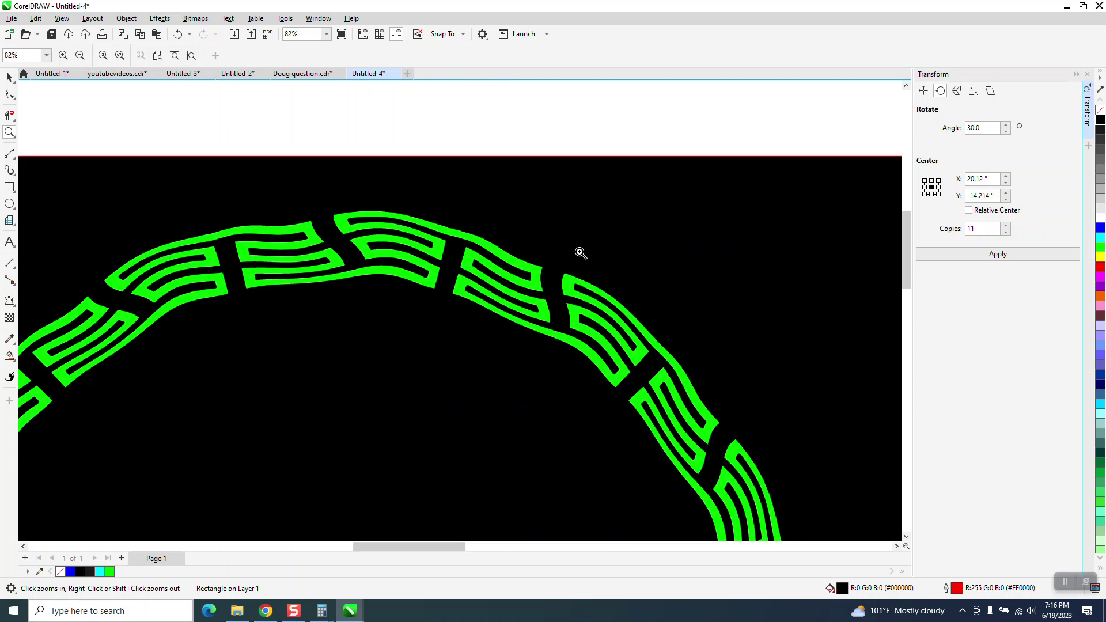
pyautogui.scroll(-5, 416, 196)
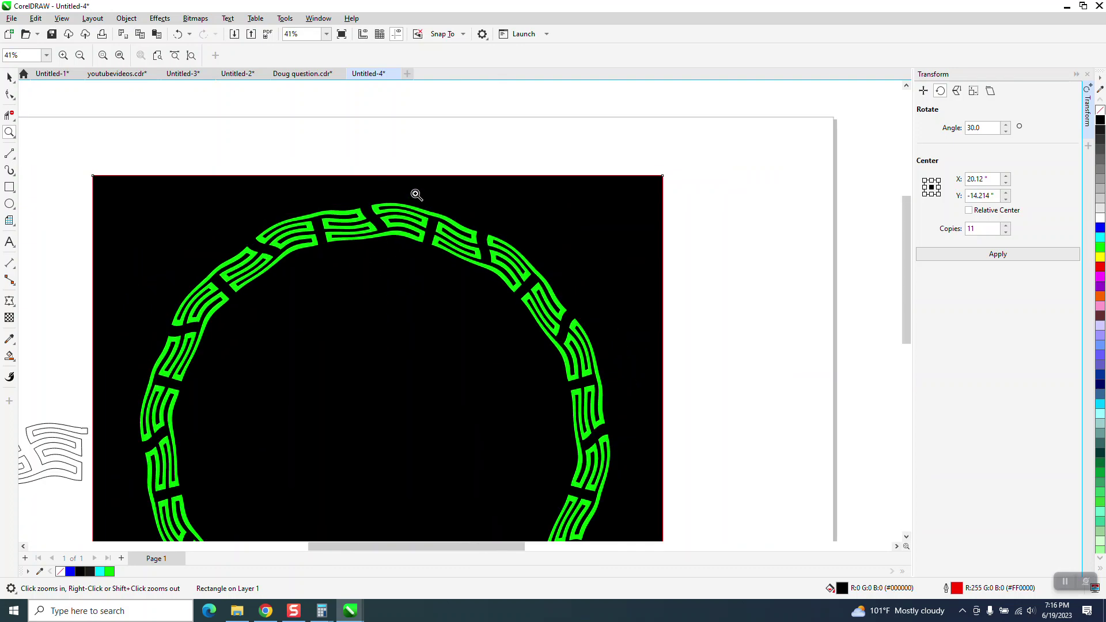
pyautogui.scroll(-1, 422, 198)
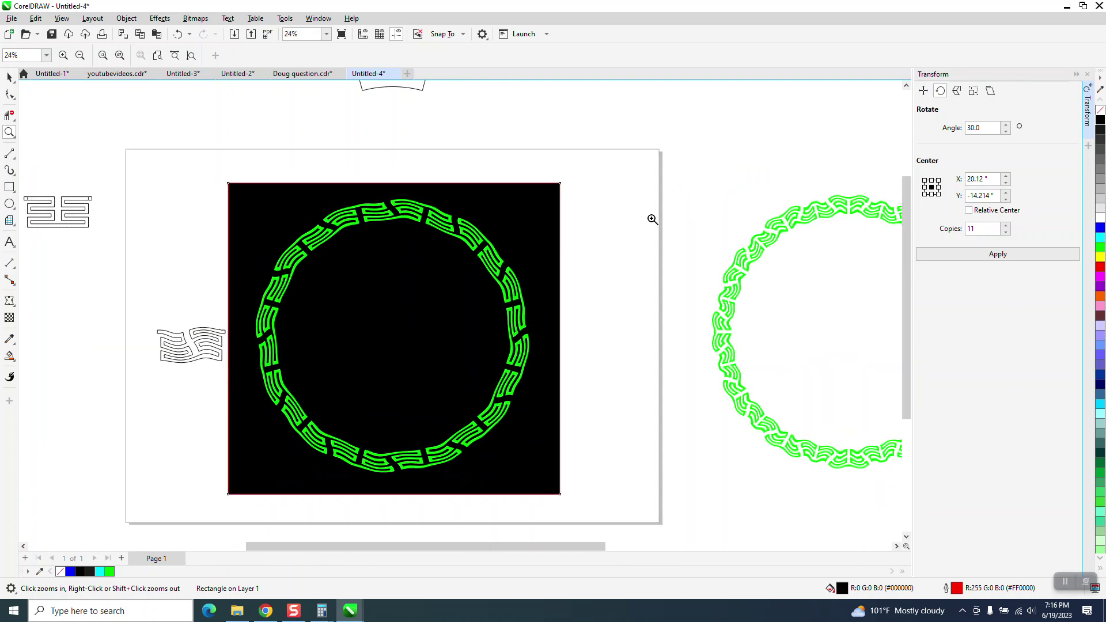